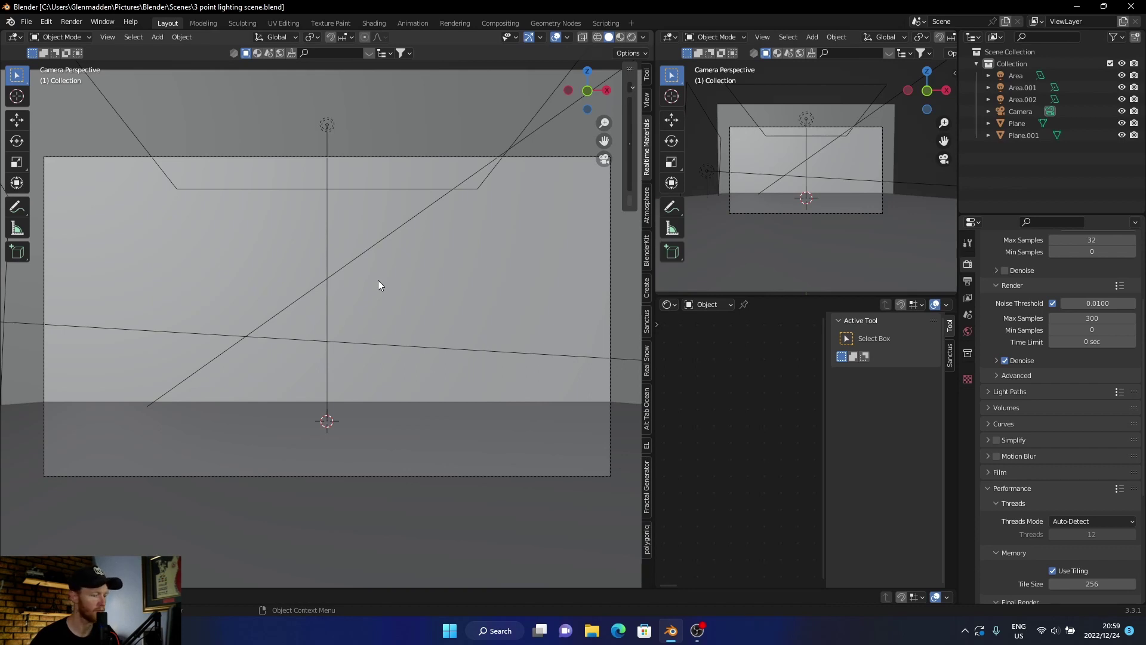
Step: Import the gaz_24_volga glTF car model, scale it up and move it left
left_click(26, 21)
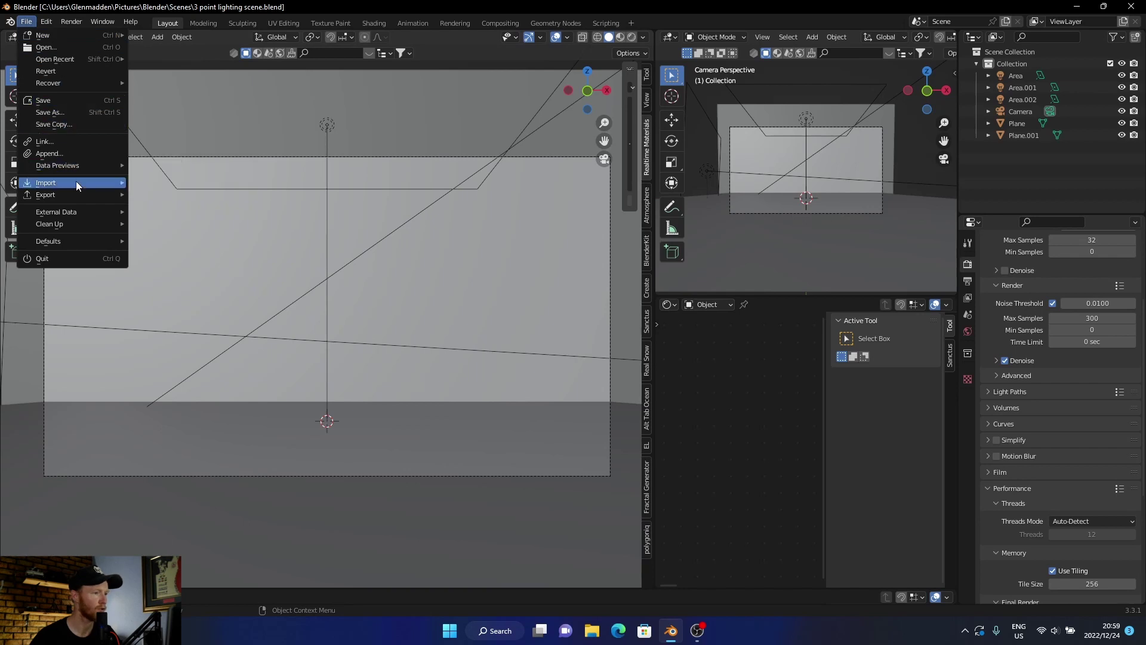
mouse_move(46, 182)
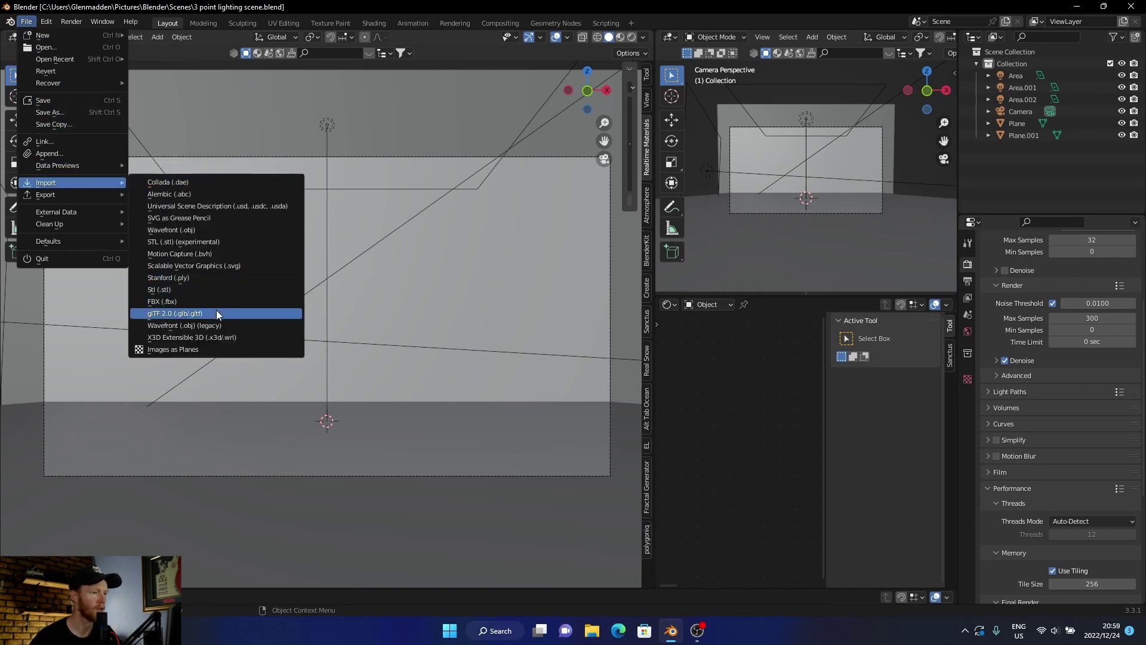
left_click(217, 313)
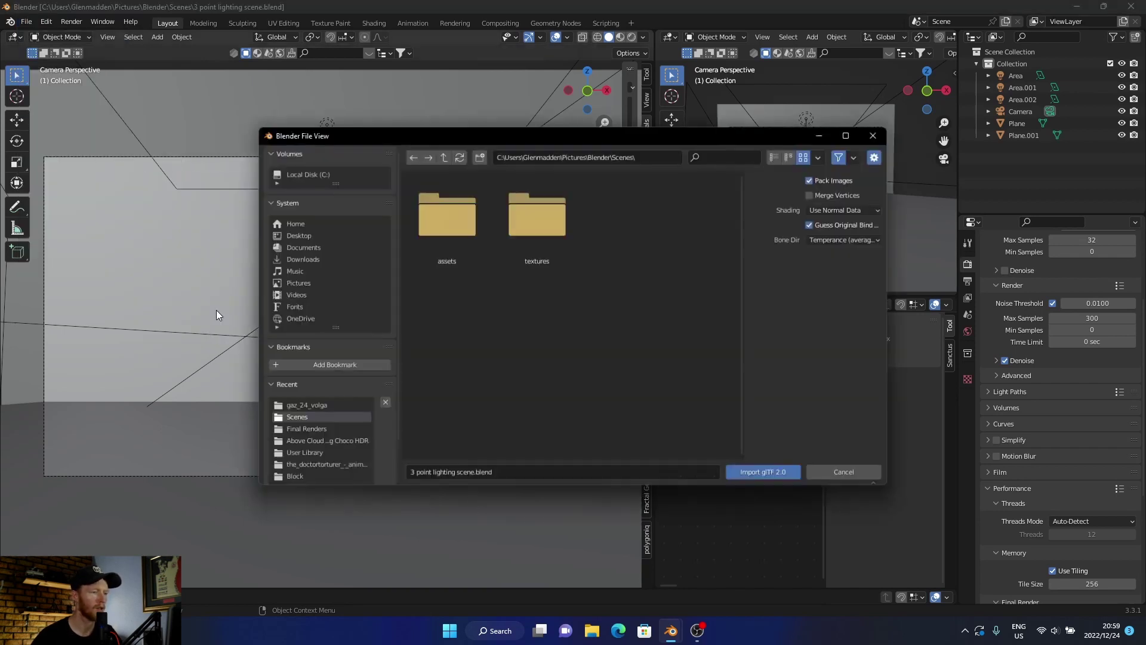
left_click(302, 409)
double_click(550, 217)
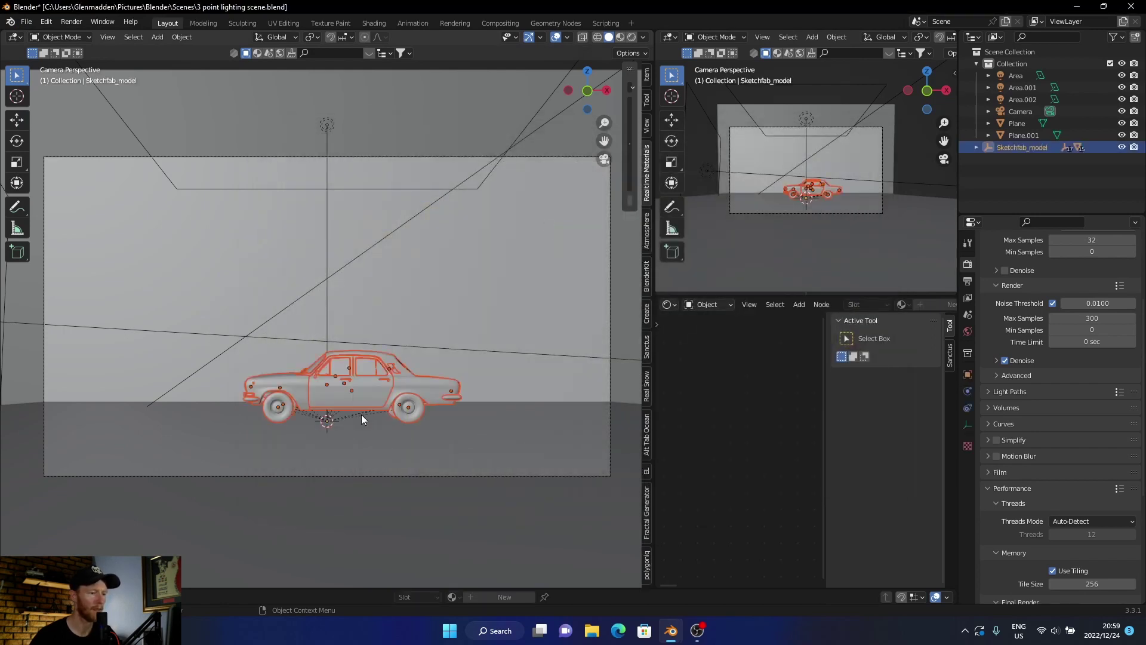
key("s")
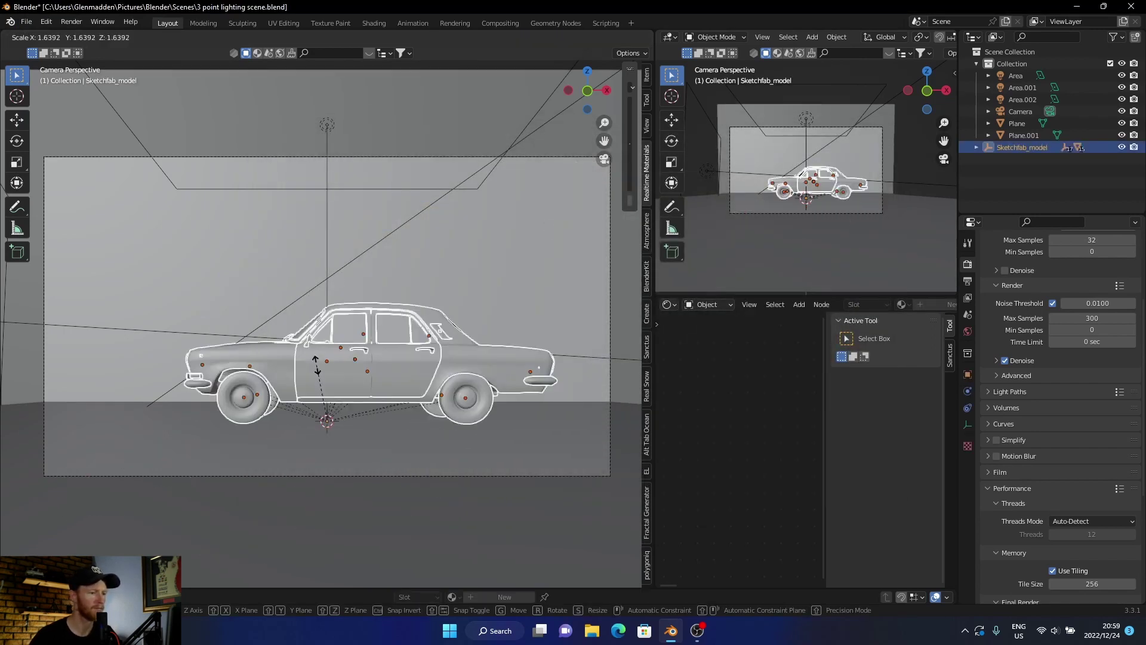
left_click(319, 345)
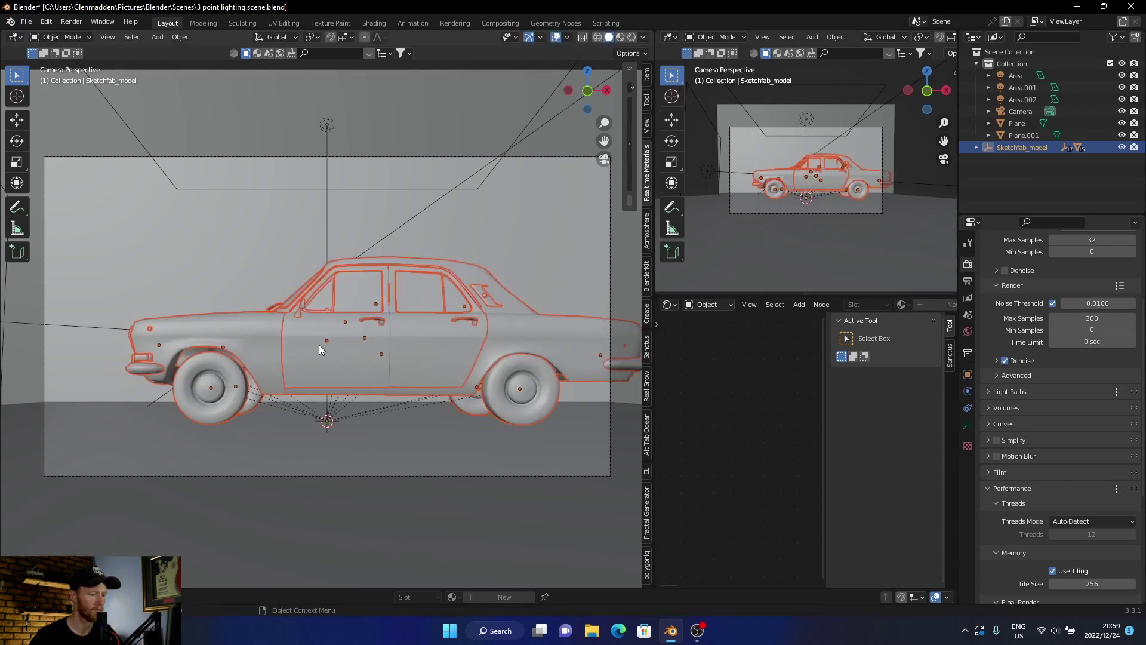
key("g")
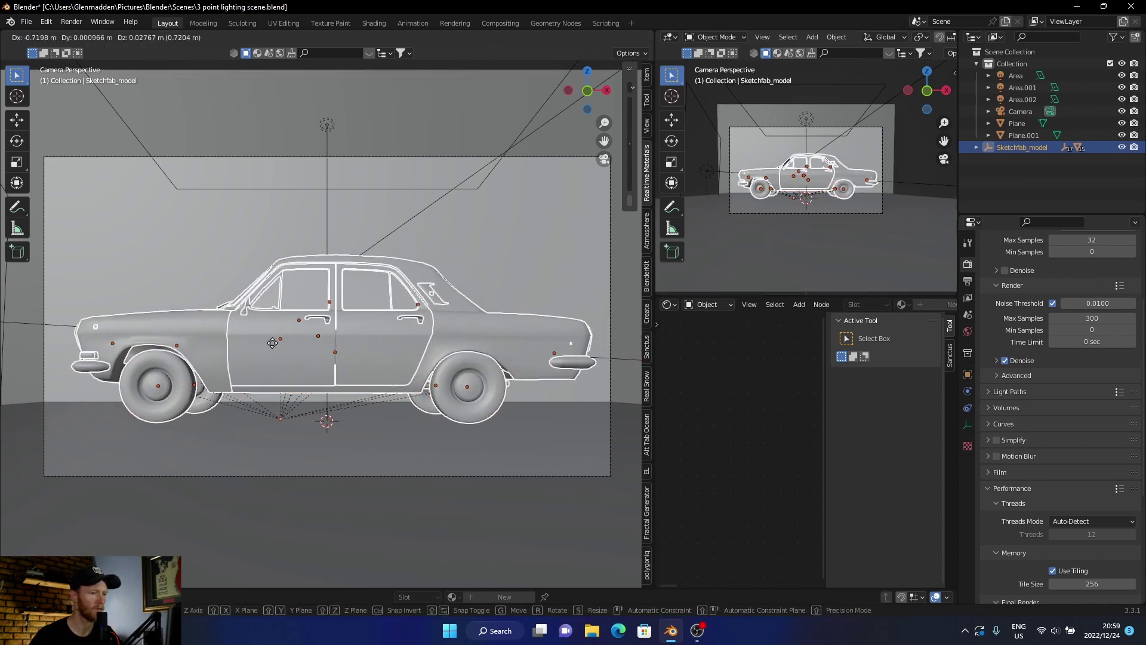
left_click(273, 349)
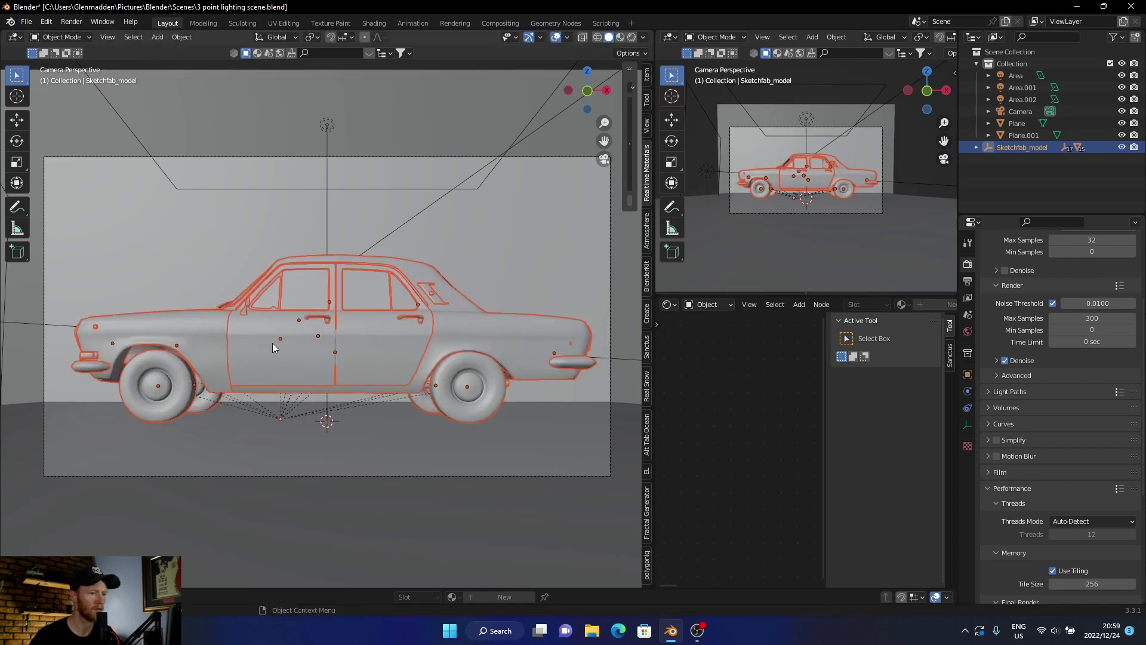
Step: Preview the scene in rendered shading, nudge the car's position, then return to Solid shading
left_click(537, 446)
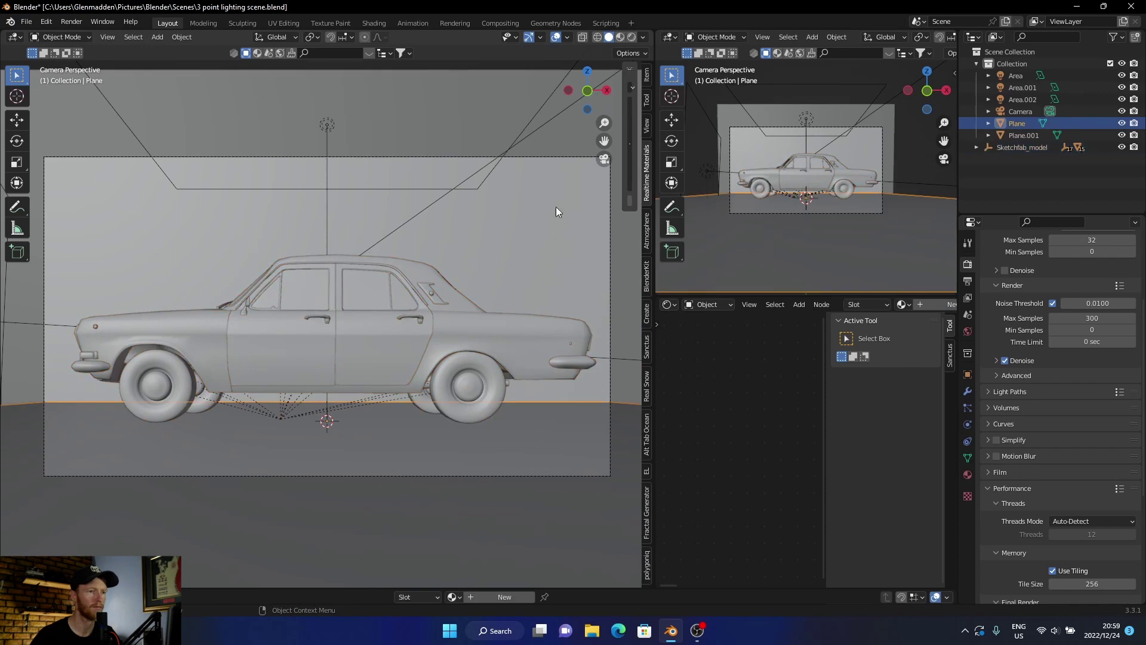
left_click(503, 63)
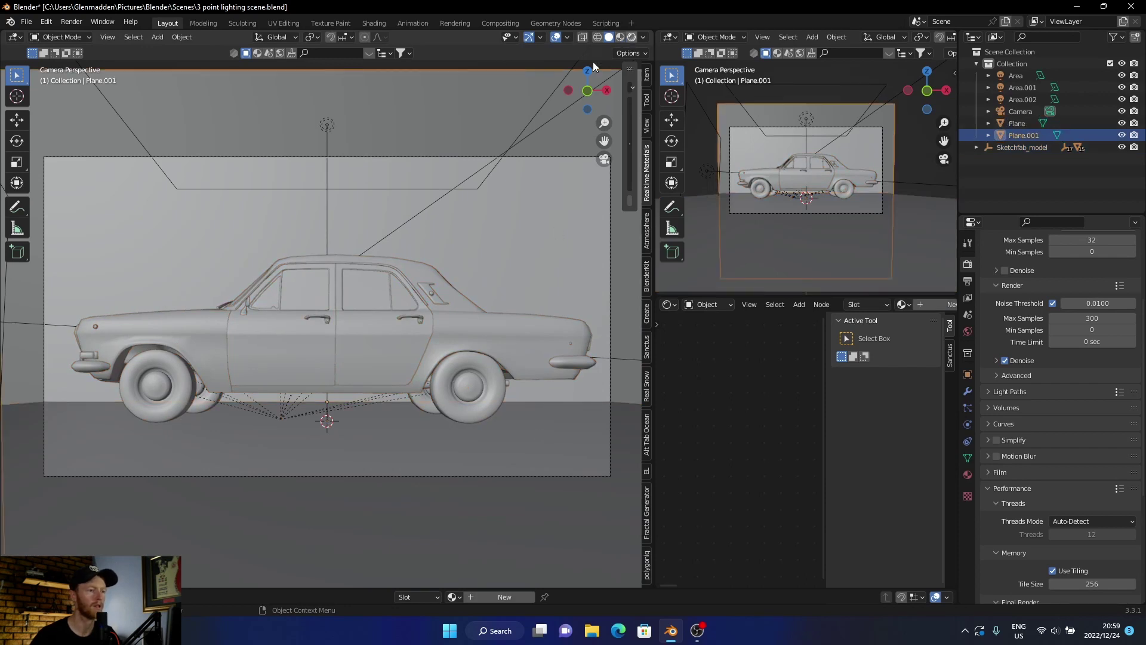
key("z")
key("8")
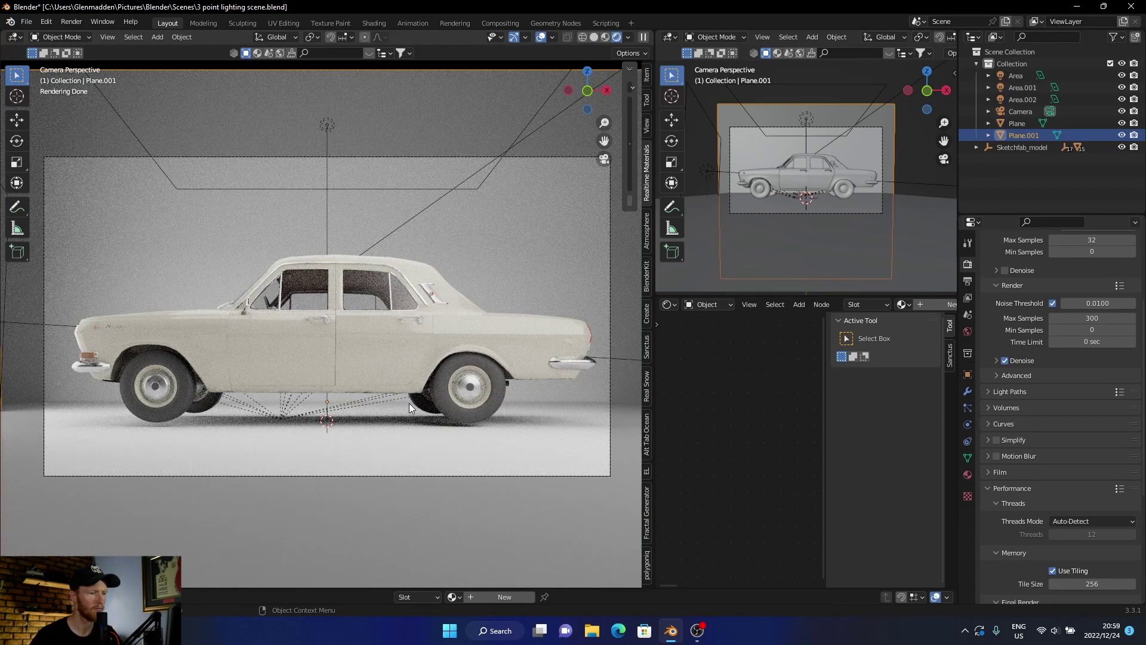
left_click(1018, 148)
key("g")
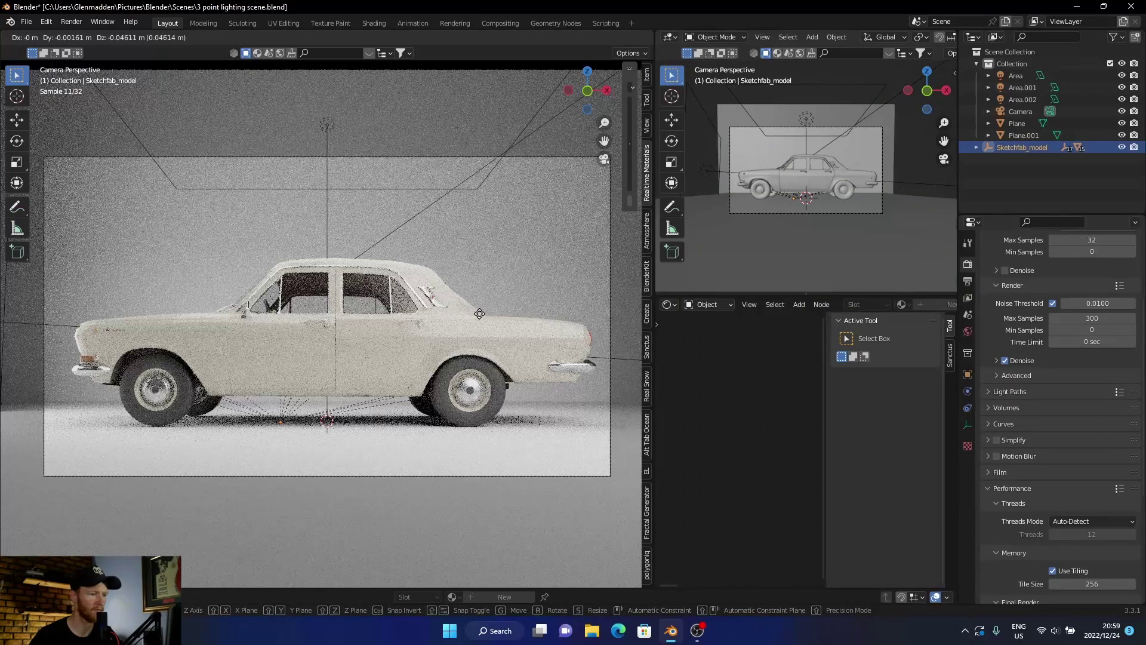
left_click(479, 314)
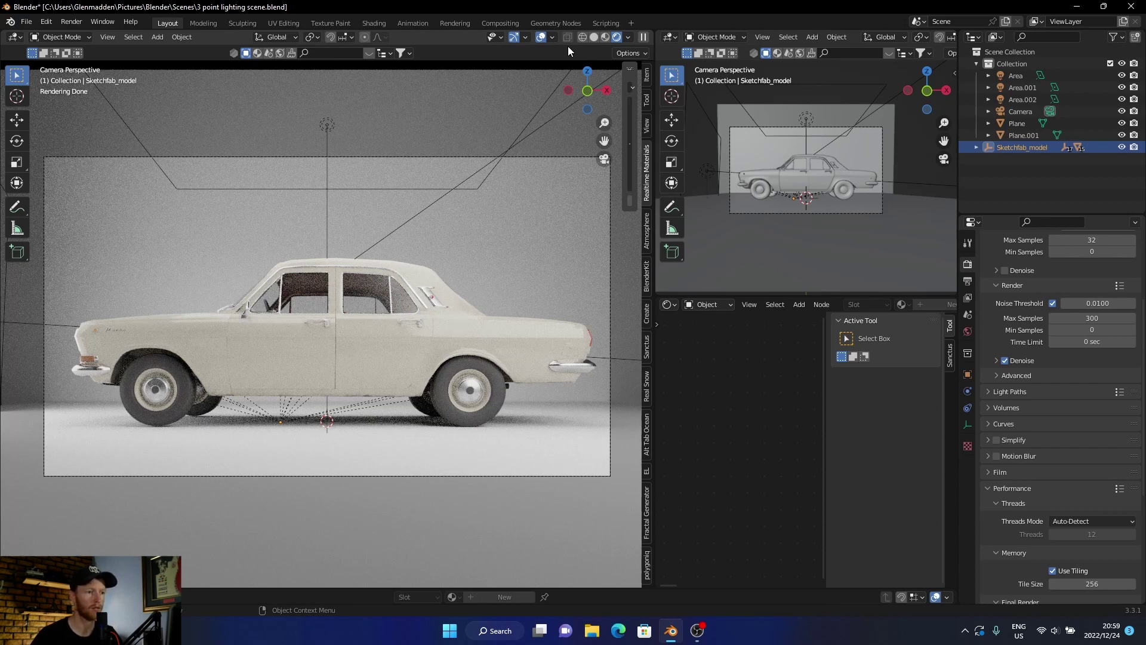
left_click(592, 36)
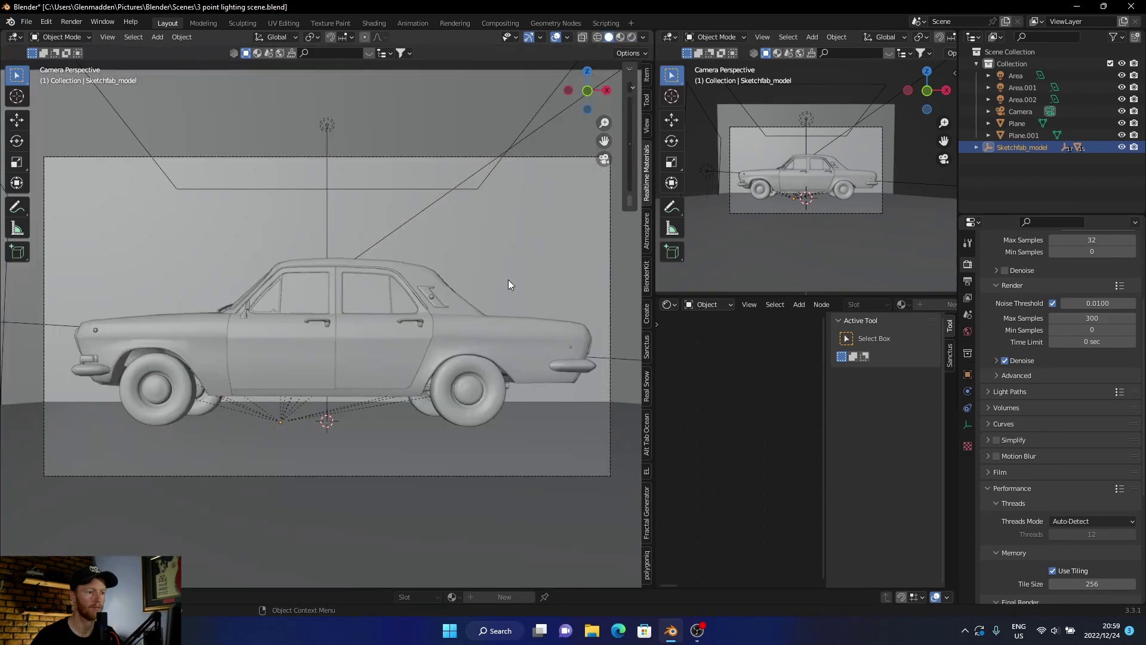
Step: Select the car body and delete its existing material nodes
left_click(488, 337)
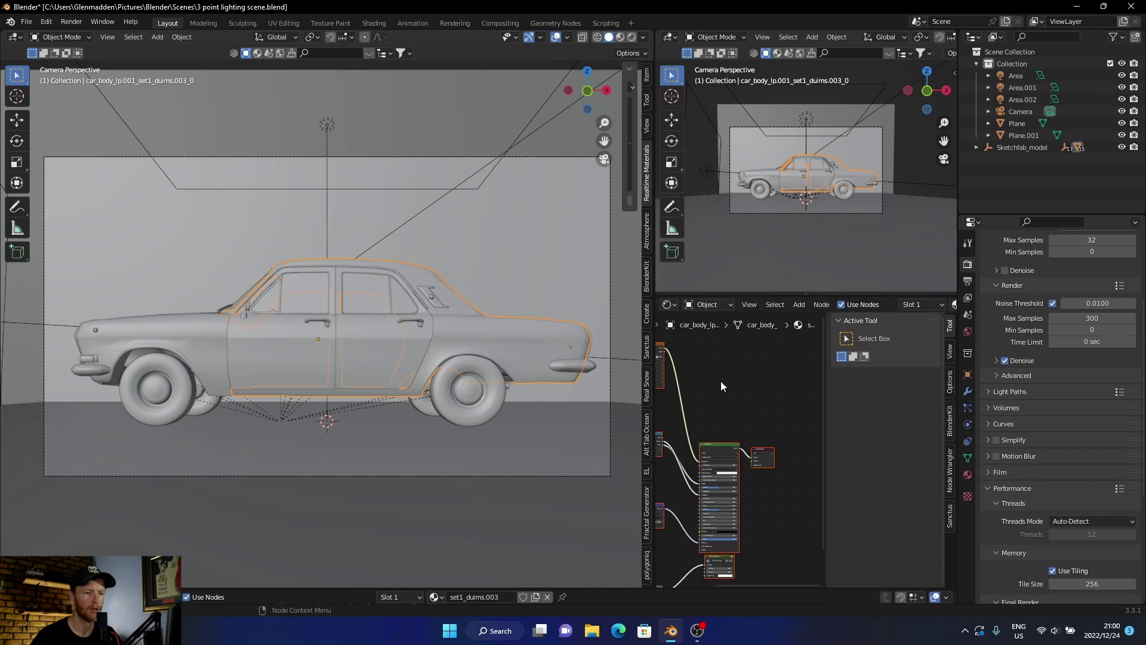
scroll(721, 386, "down", 2)
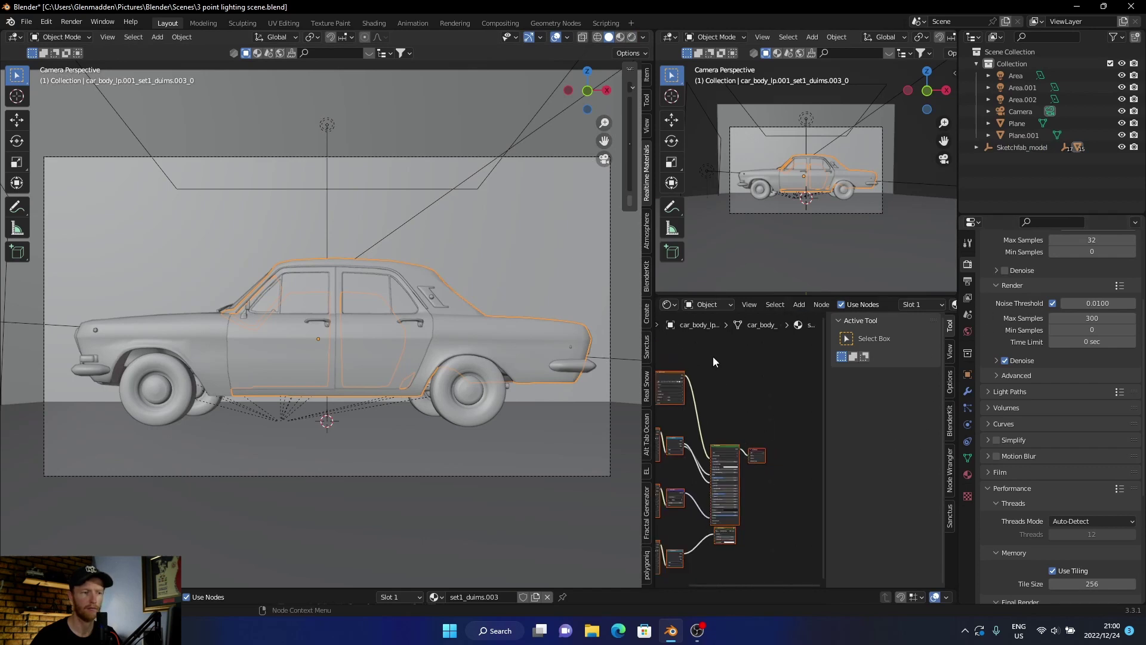
scroll(738, 375, "down", 2)
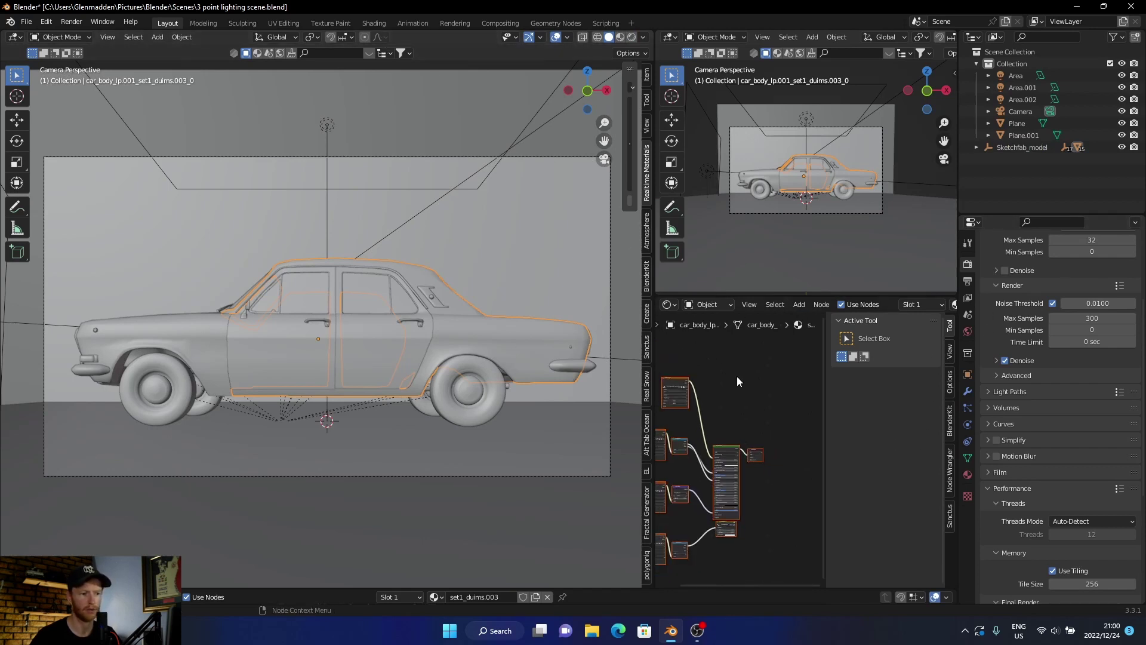
middle_click_drag(736, 376, 775, 362)
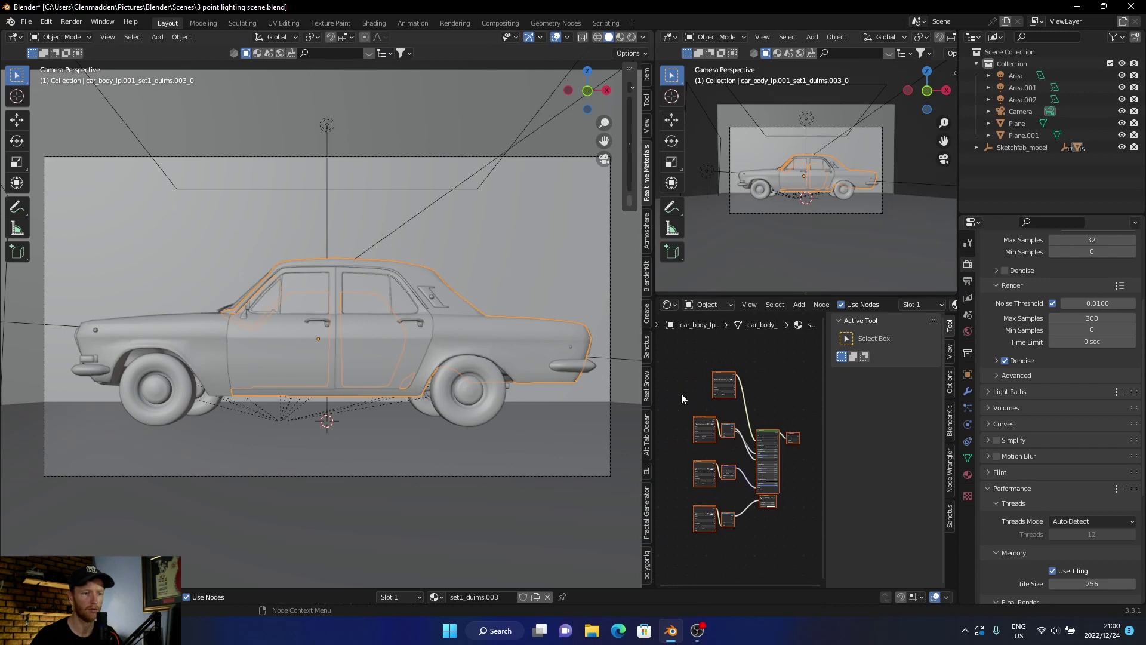
left_click_drag(682, 388, 762, 531)
key("x")
scroll(762, 526, "up", 2)
Step: Add a Principled BSDF node and link it to the Material Output's Surface
middle_click_drag(792, 463, 720, 487)
scroll(748, 481, "up", 3)
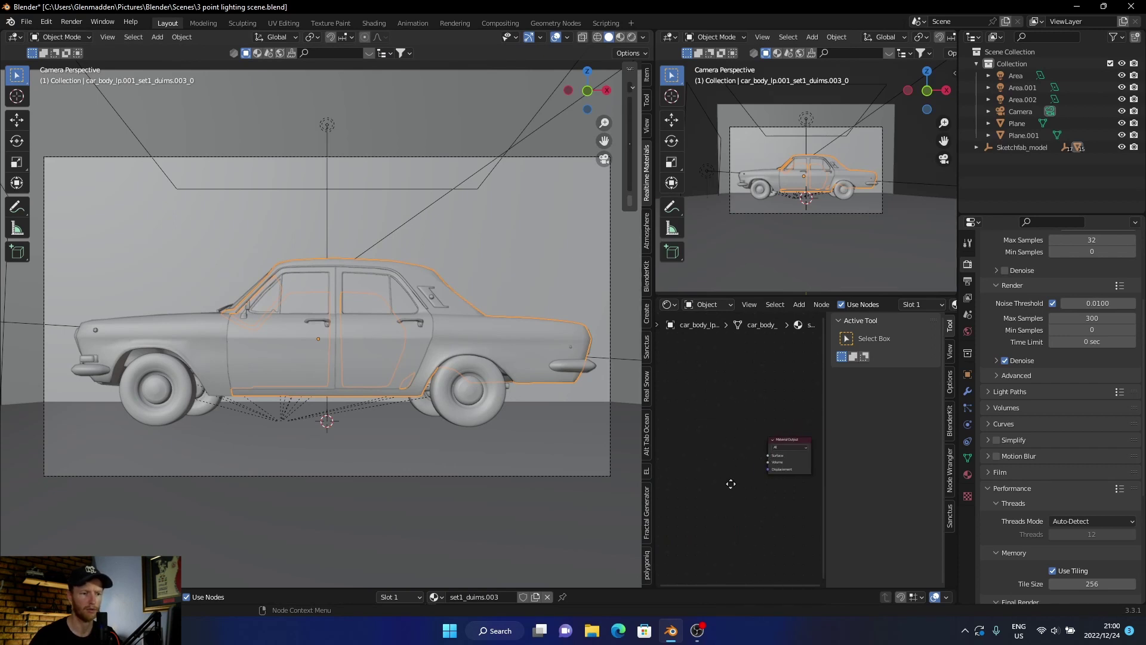
scroll(722, 485, "up", 1)
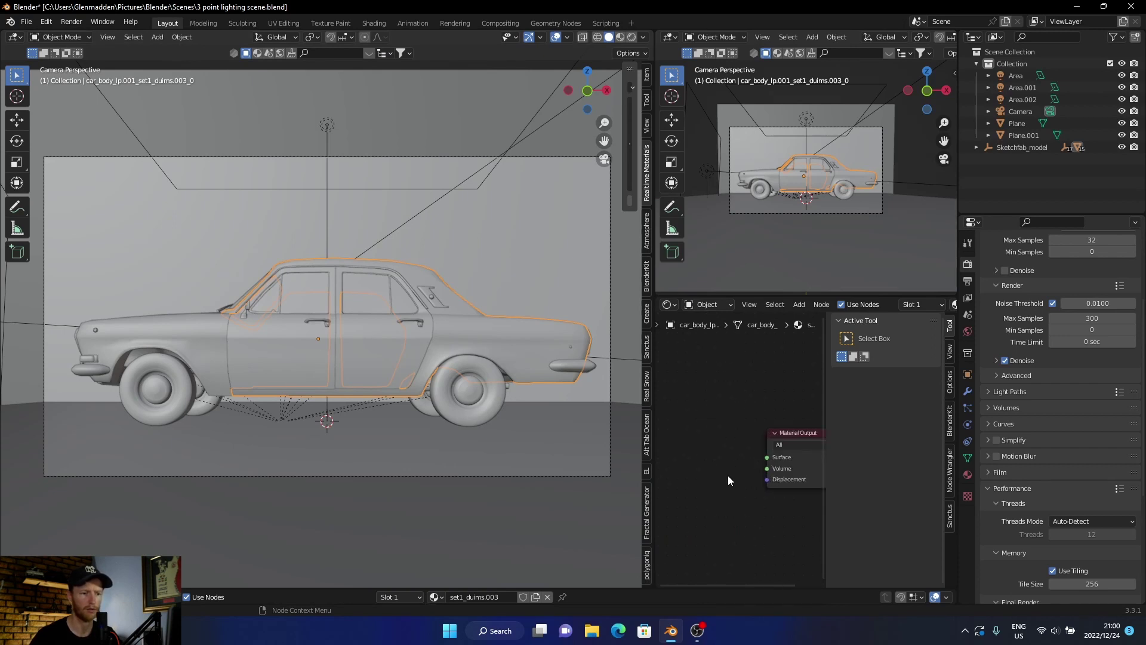
key("shift+a")
left_click(728, 403)
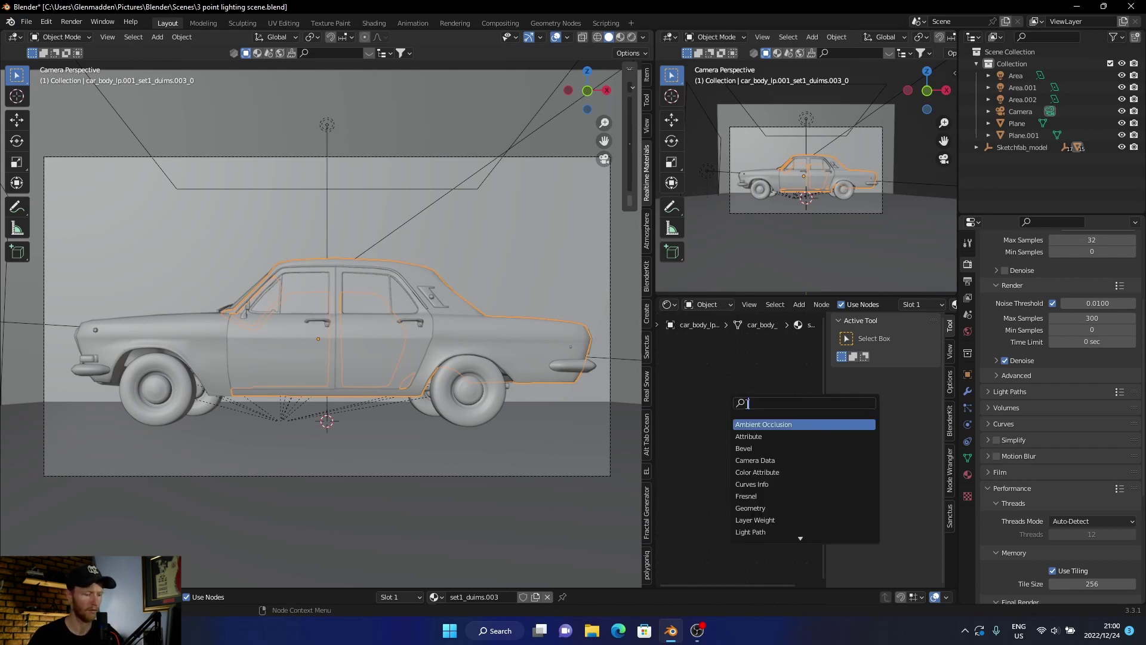
type("bsdf")
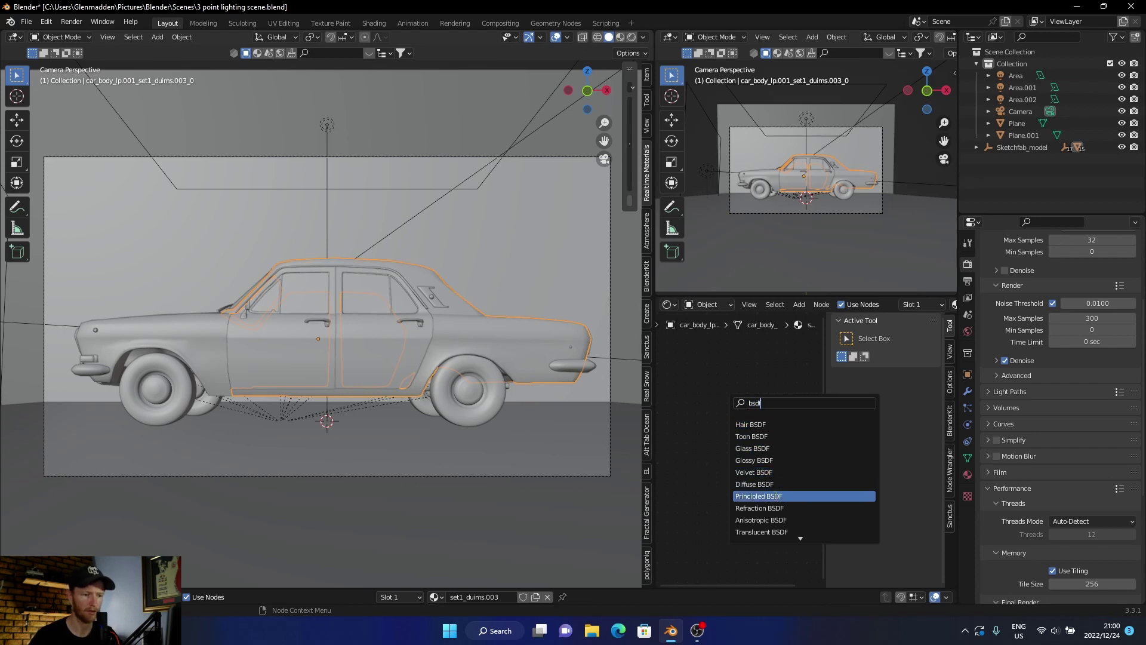
left_click(759, 496)
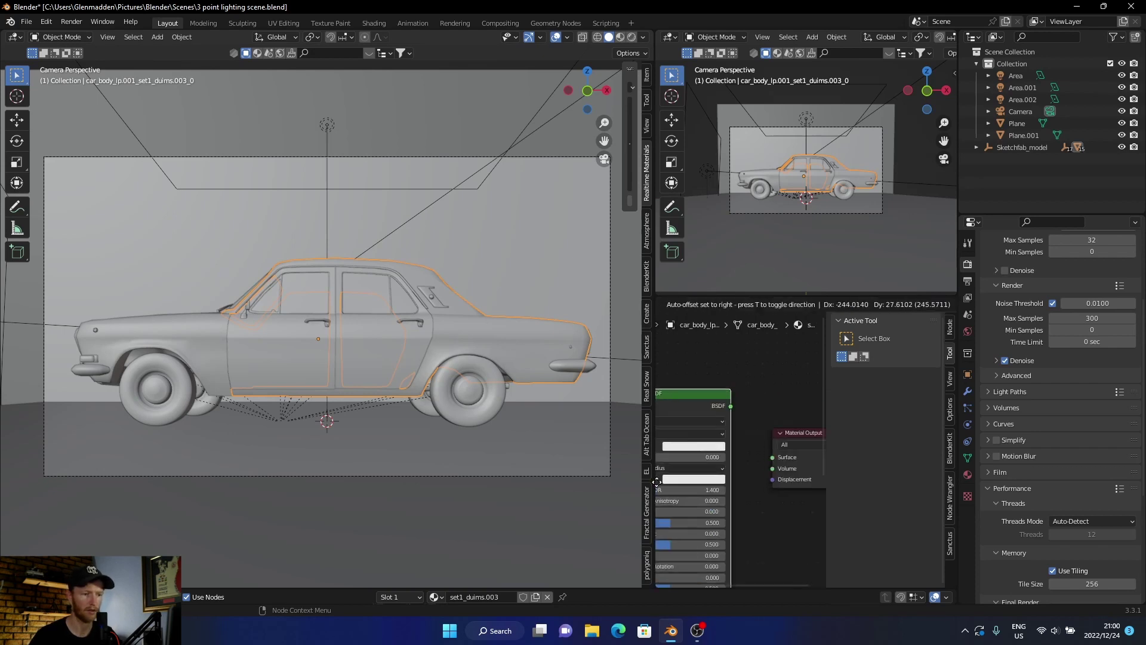
left_click(733, 489)
scroll(732, 489, "down", 2)
scroll(732, 490, "down", 1)
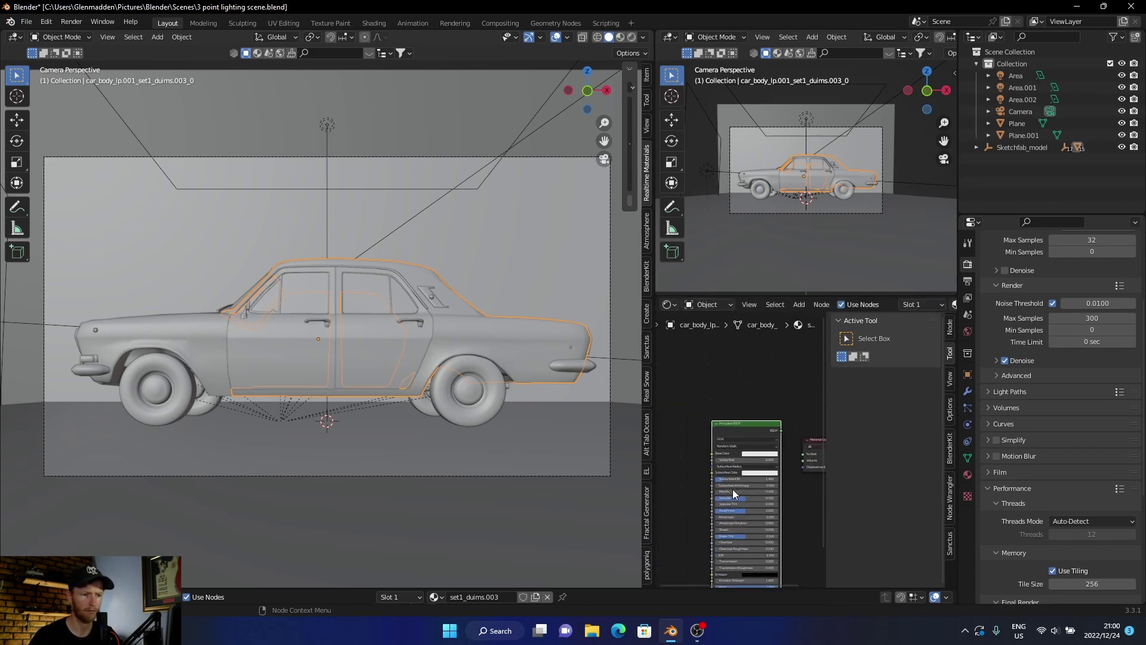
left_click_drag(784, 432, 804, 462)
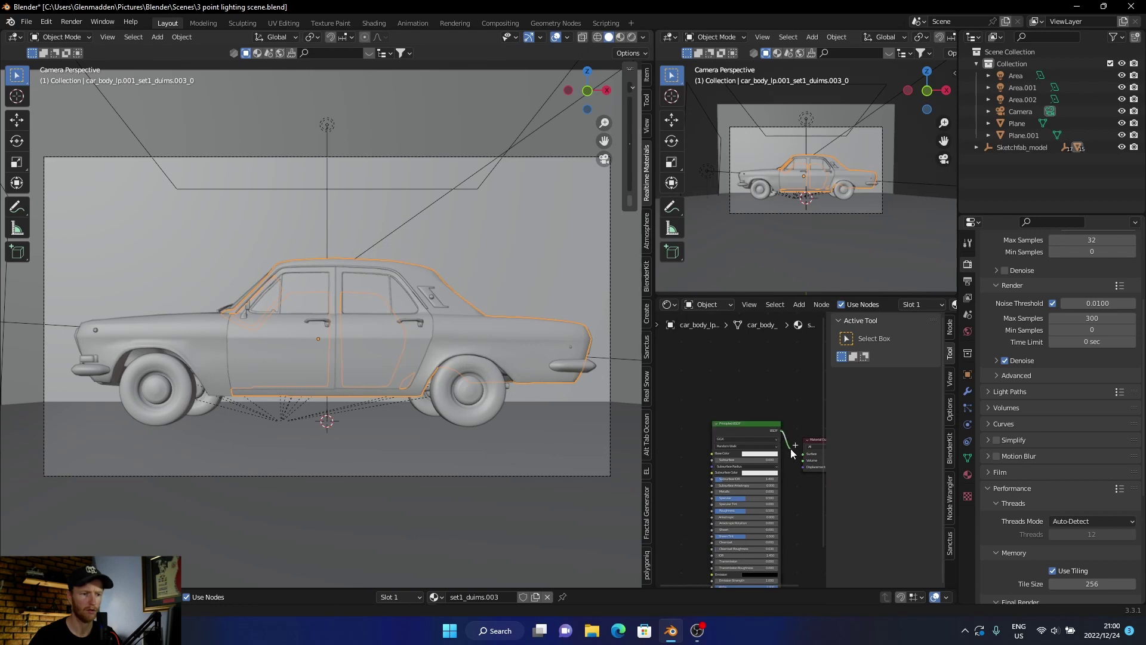
middle_click_drag(805, 461, 794, 460)
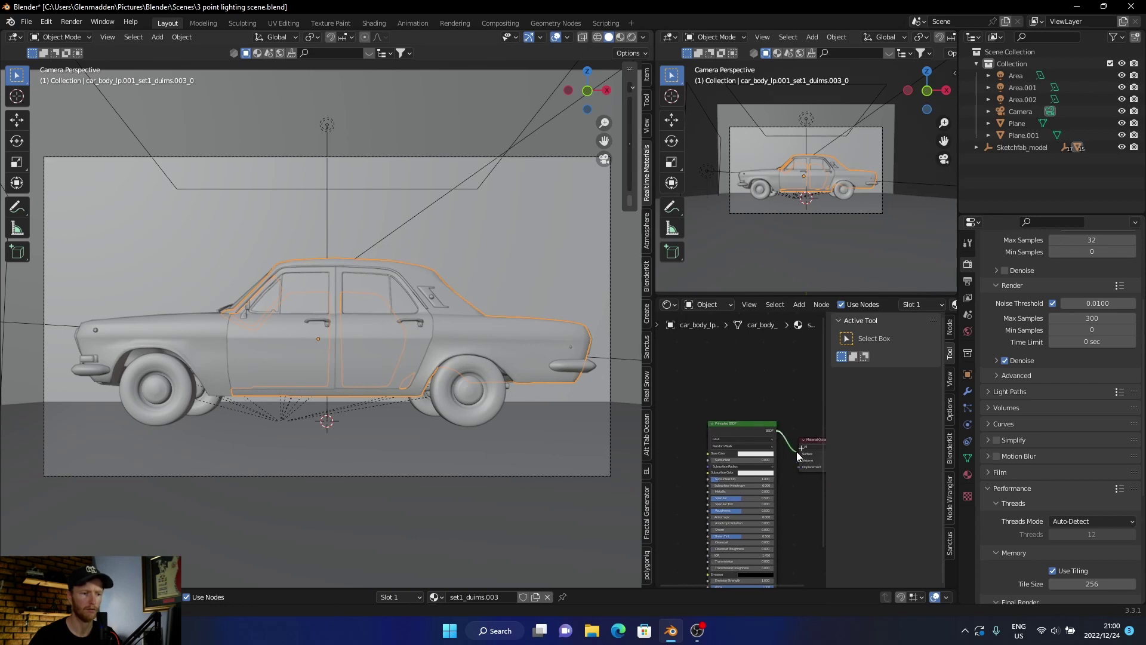
scroll(737, 362, "up", 1)
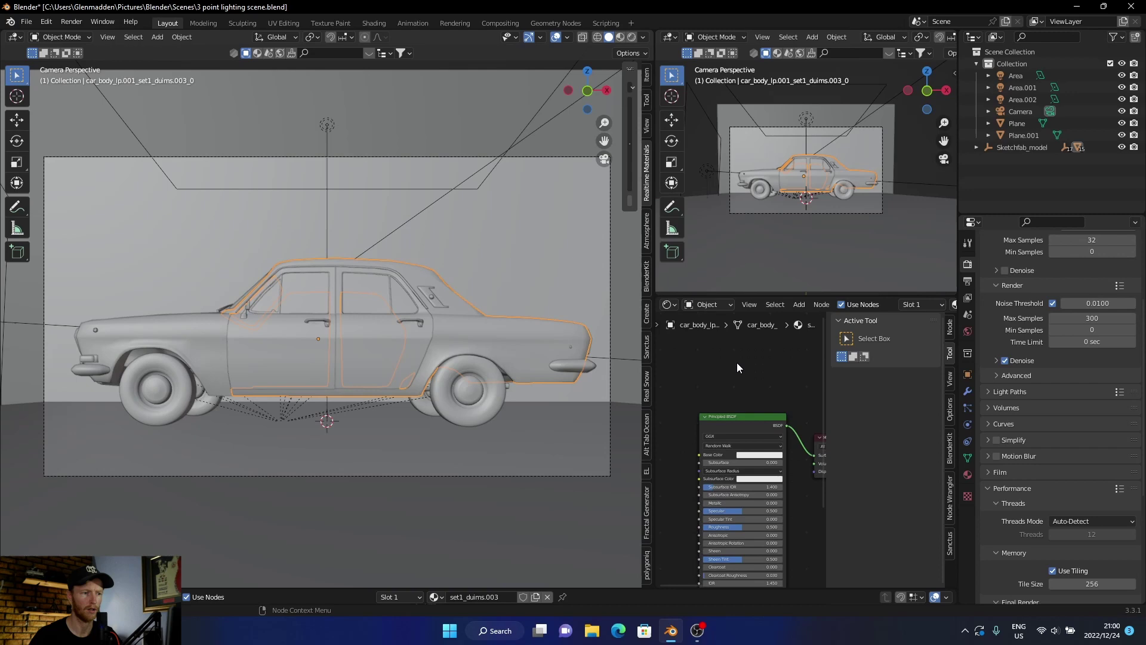
scroll(737, 363, "up", 1)
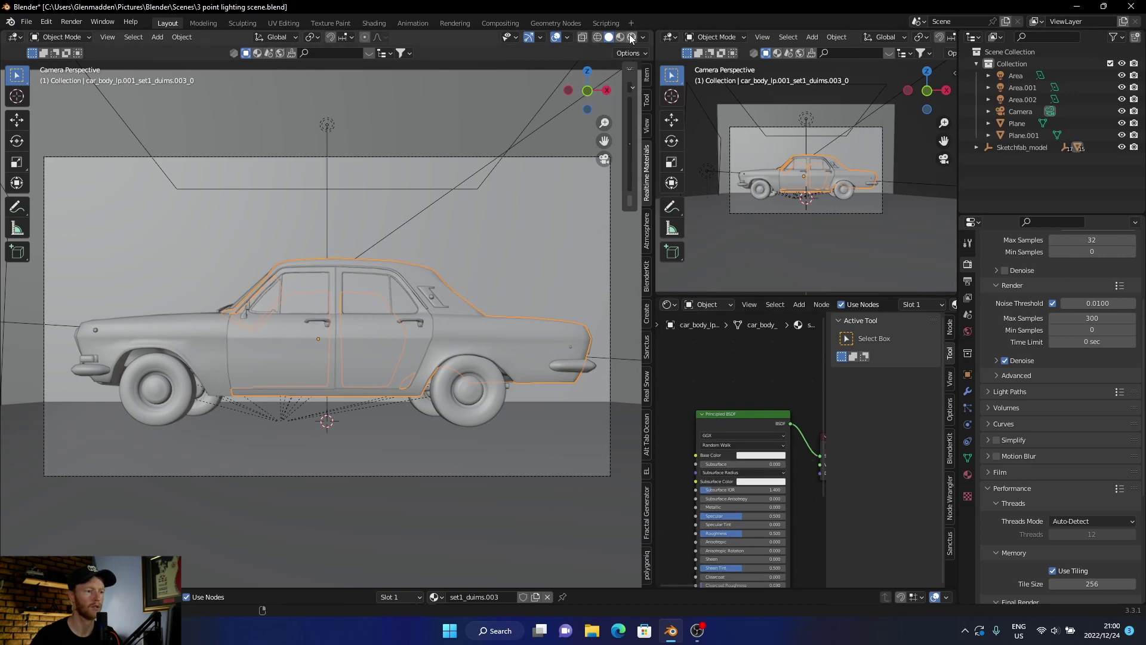
Step: In rendered view, change the rear body's Base Color to pinkish magenta and deselect the car
key("z")
key("8")
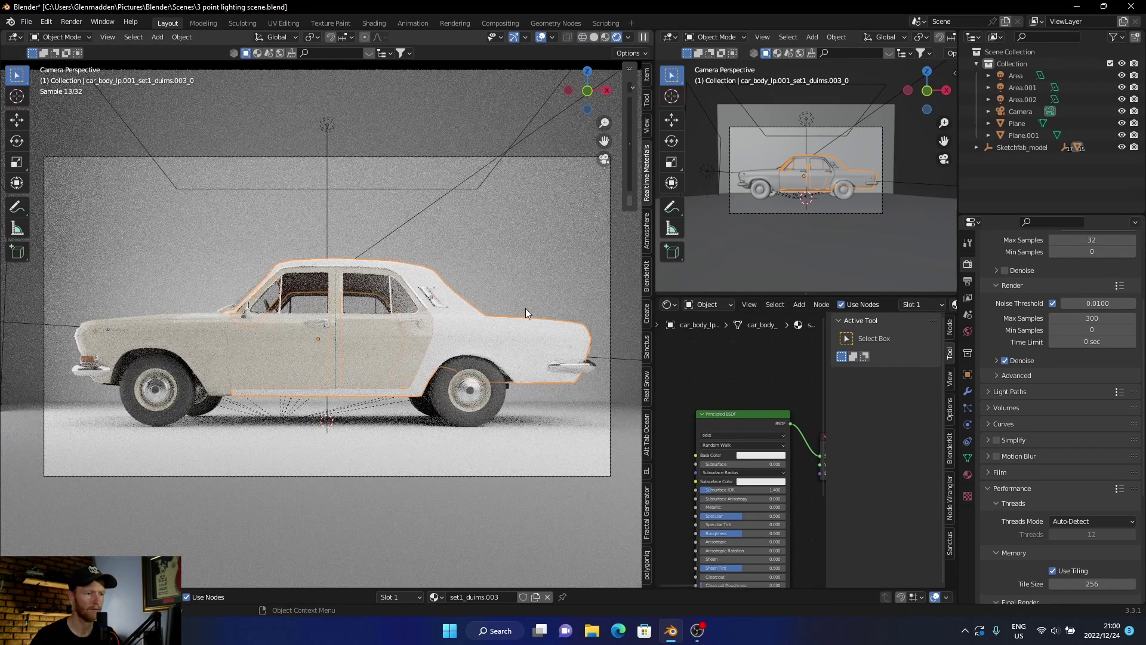
left_click(755, 457)
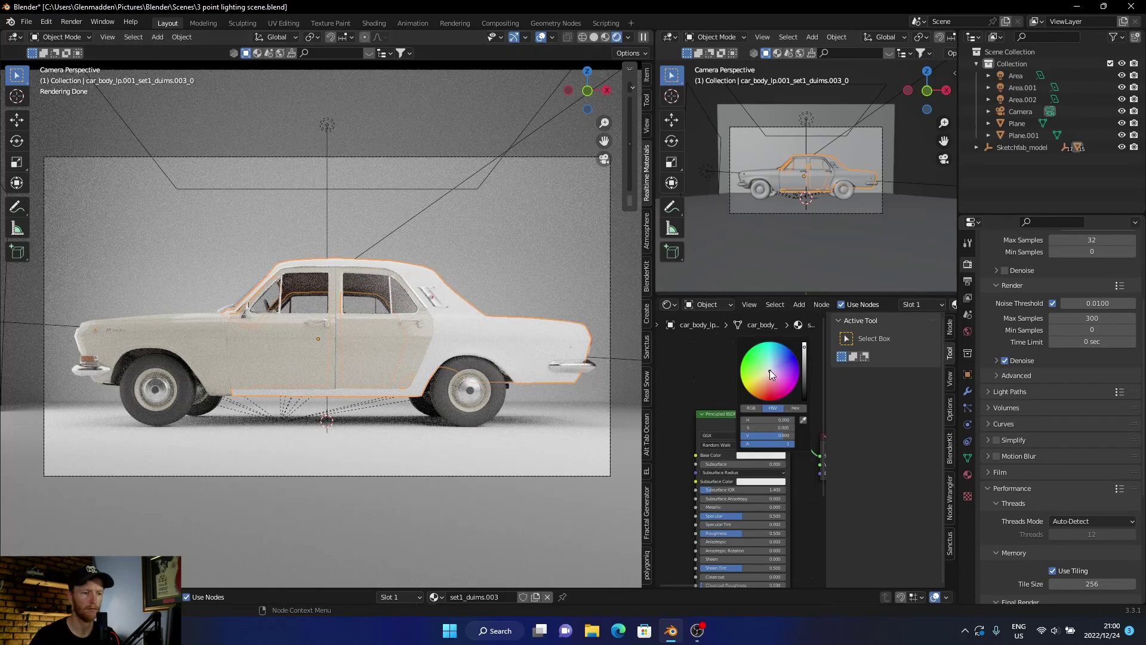
left_click_drag(769, 371, 791, 394)
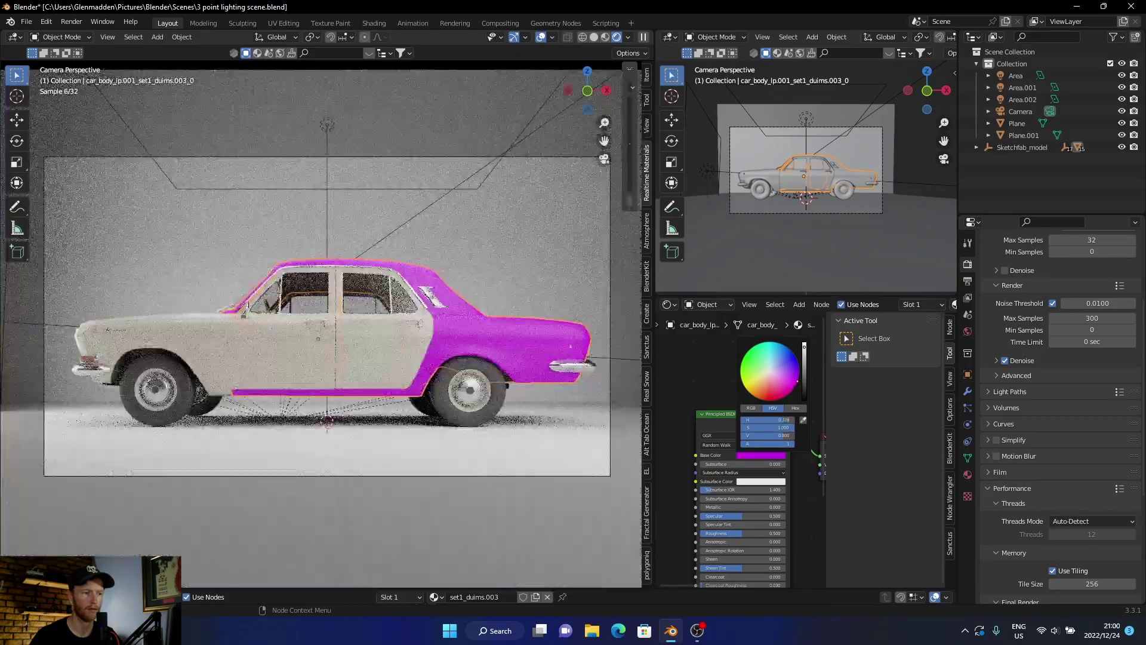
left_click_drag(797, 380, 797, 387)
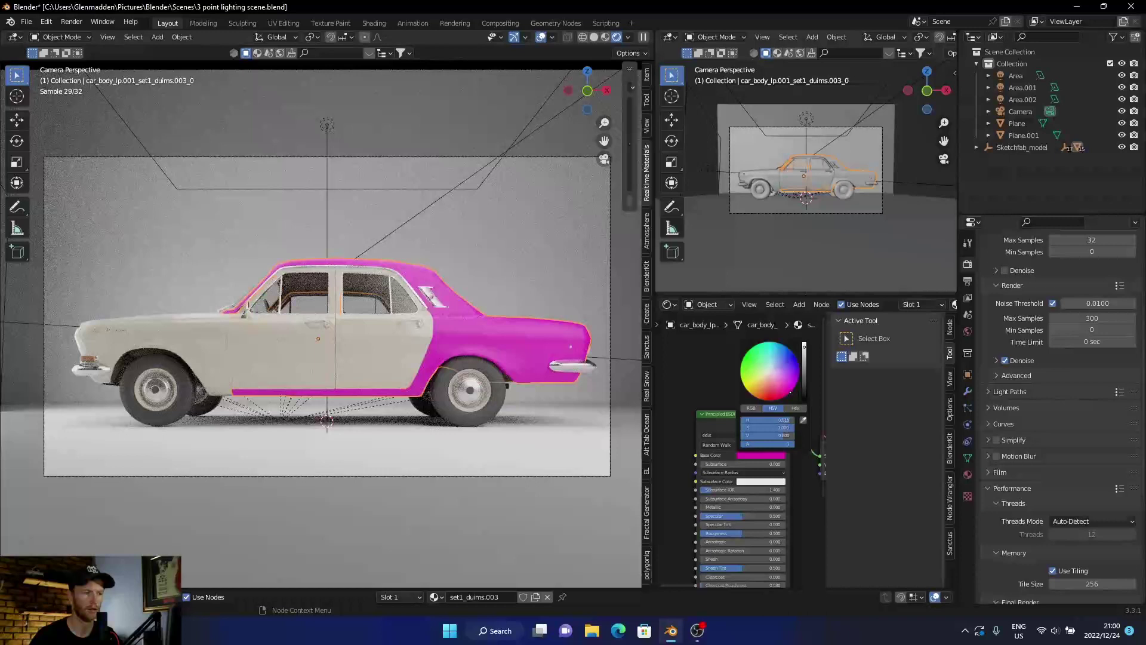
left_click(618, 297)
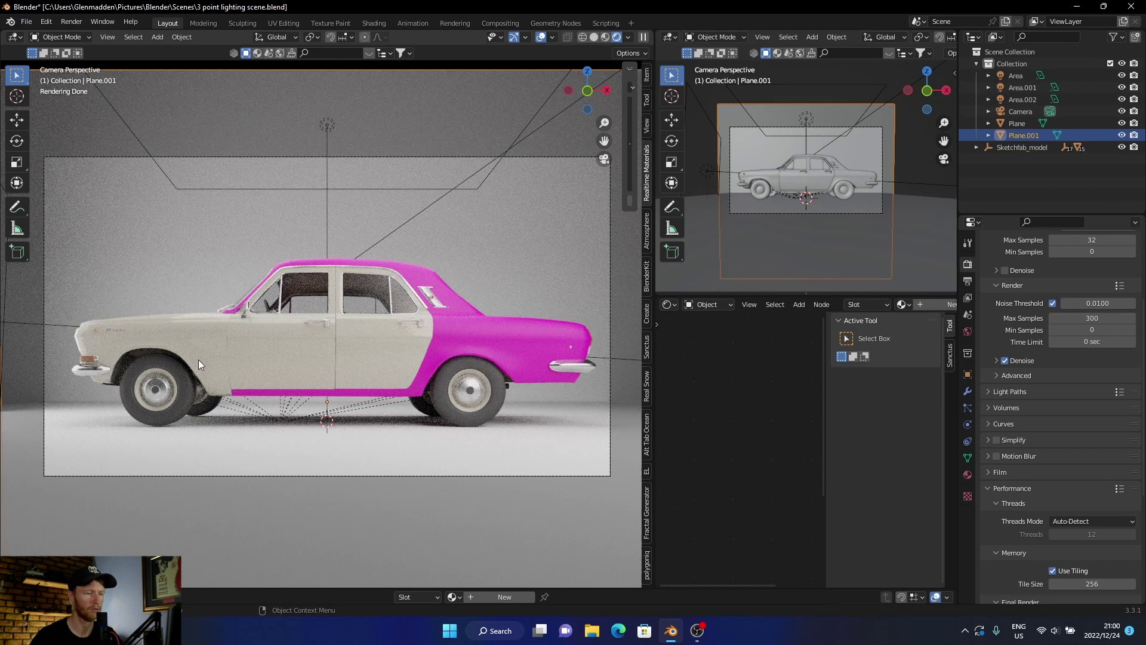
Step: In Solid shading, select the door piece and delete every shader node except the output
left_click(593, 39)
left_click(376, 341)
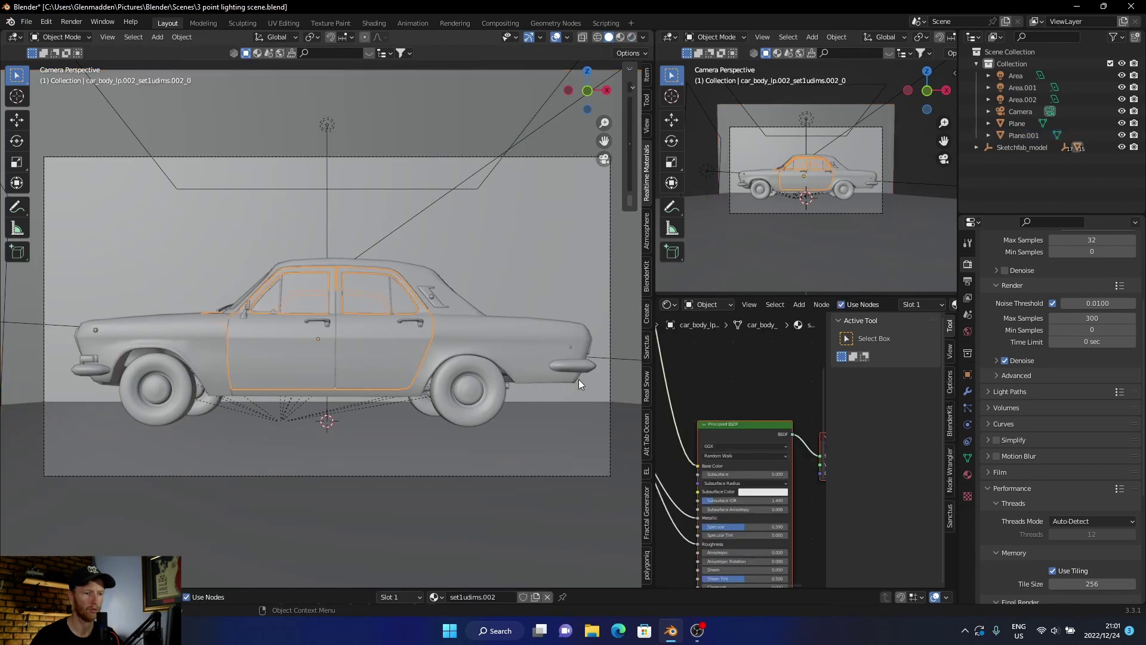
scroll(689, 377, "down", 2)
scroll(689, 376, "down", 1)
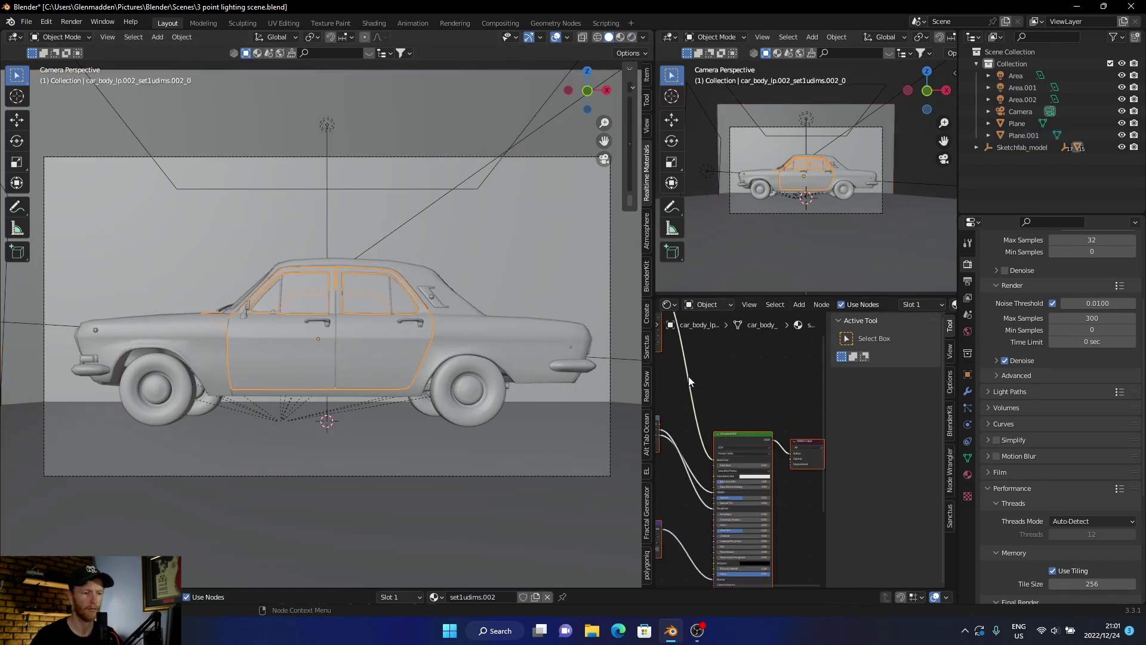
scroll(689, 376, "down", 1)
scroll(689, 377, "down", 1)
scroll(714, 366, "down", 1)
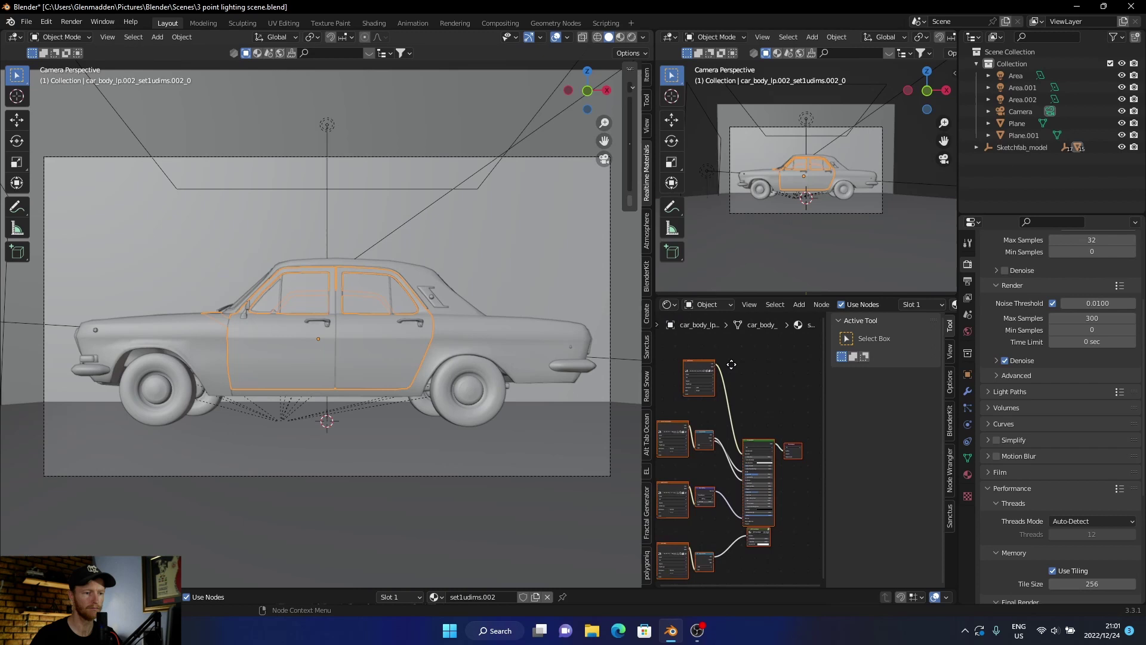
scroll(714, 381, "down", 1)
left_click_drag(682, 377, 769, 563)
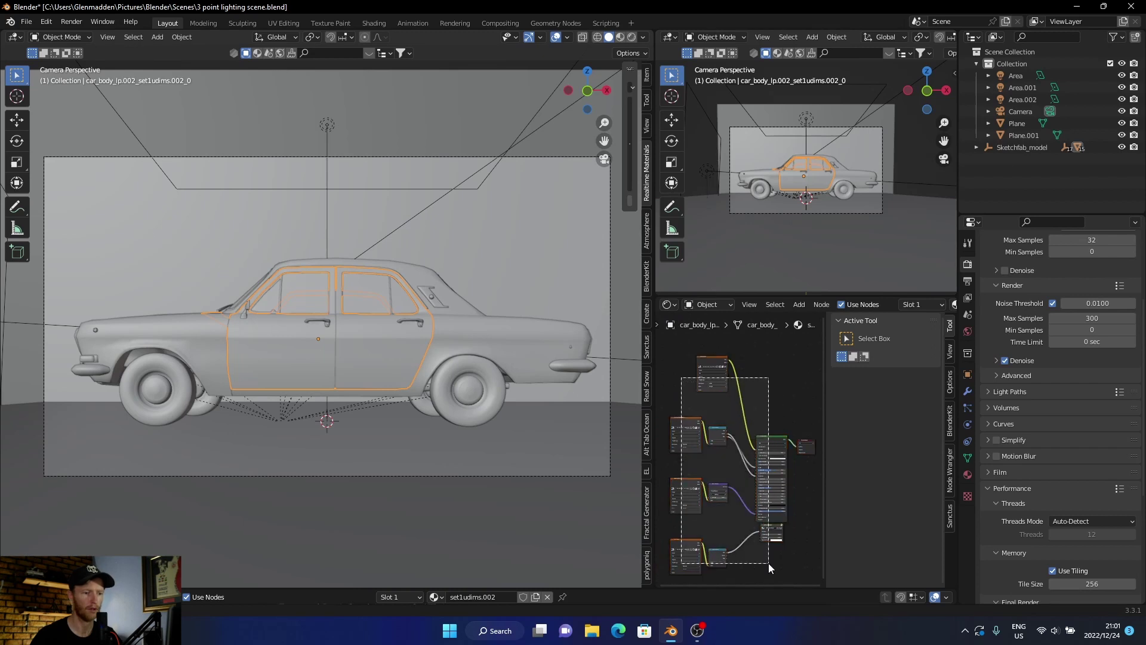
key("Delete")
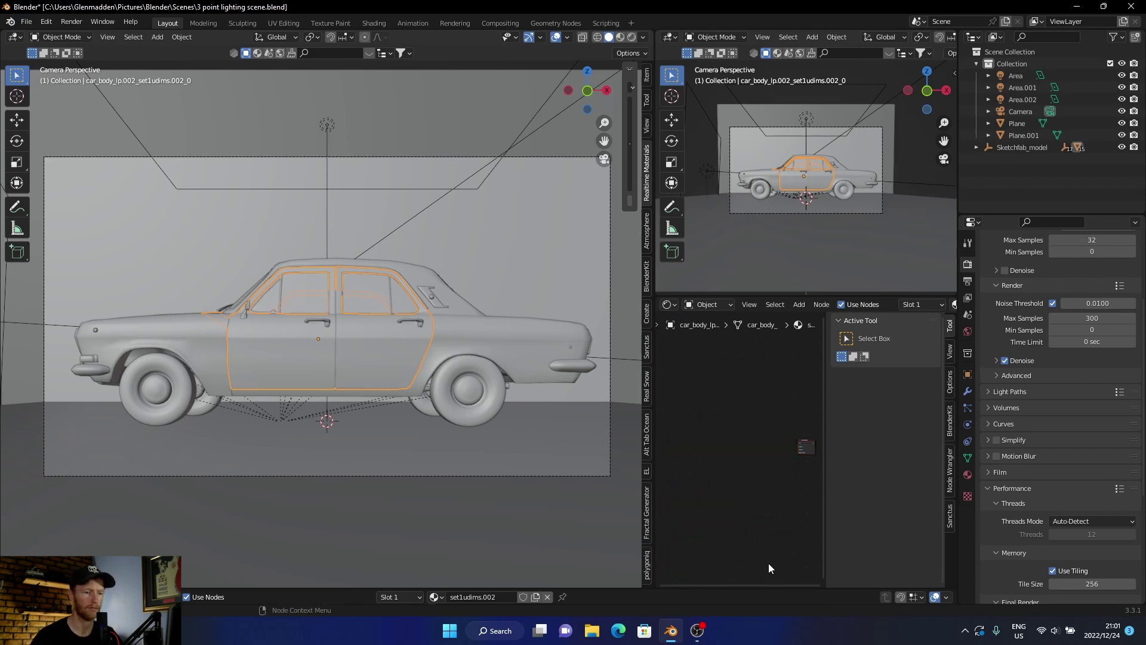
scroll(754, 509, "up", 1)
scroll(716, 522, "up", 2)
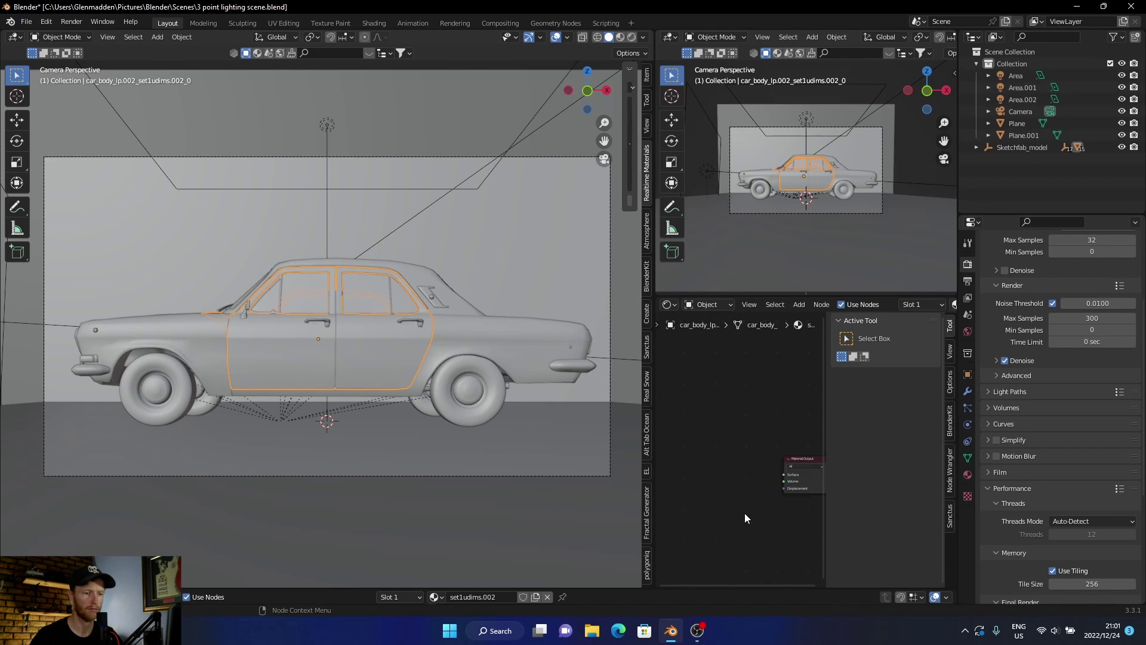
scroll(732, 499, "up", 1)
Step: Add a Principled BSDF node through the Add menu search
key("shift+a")
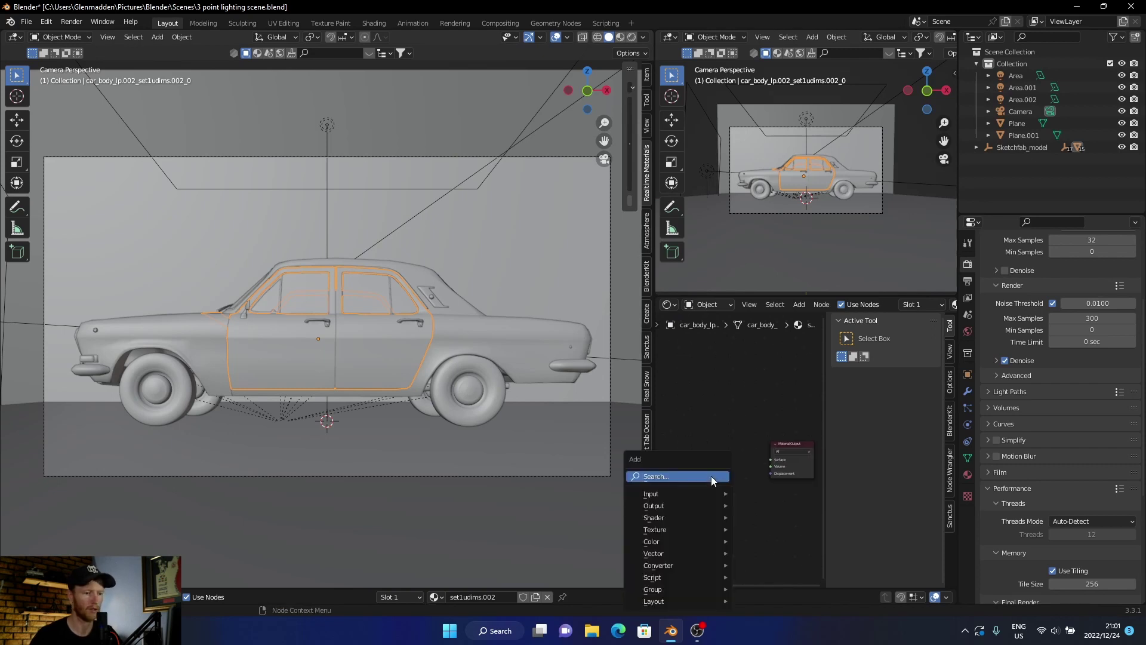
left_click(711, 476)
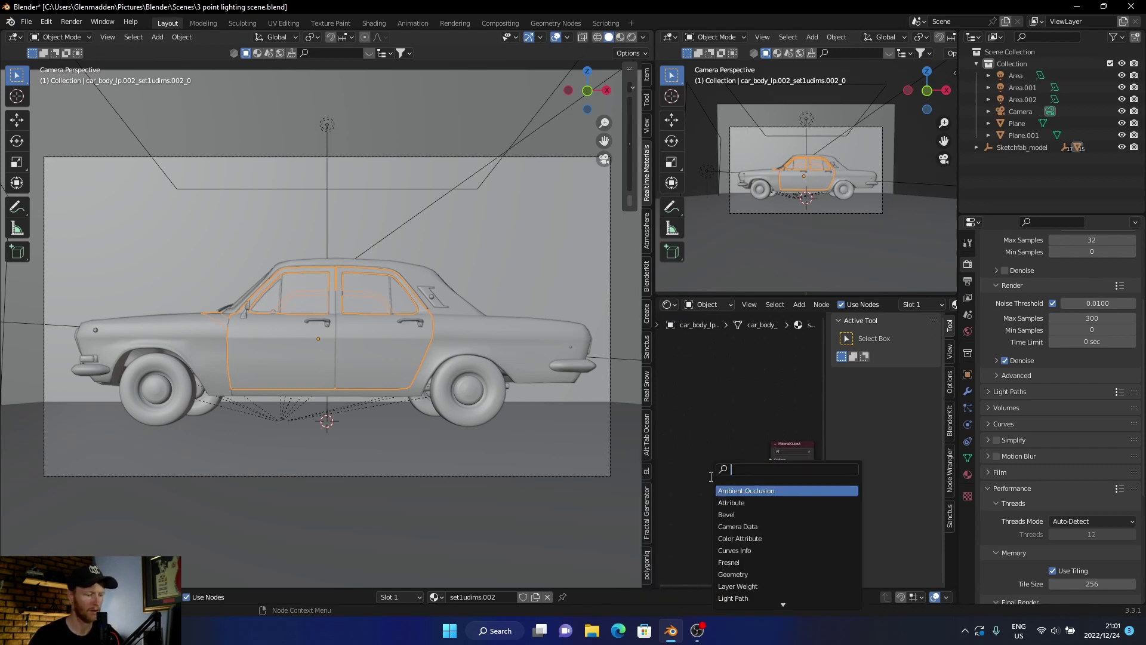
type("bsdf")
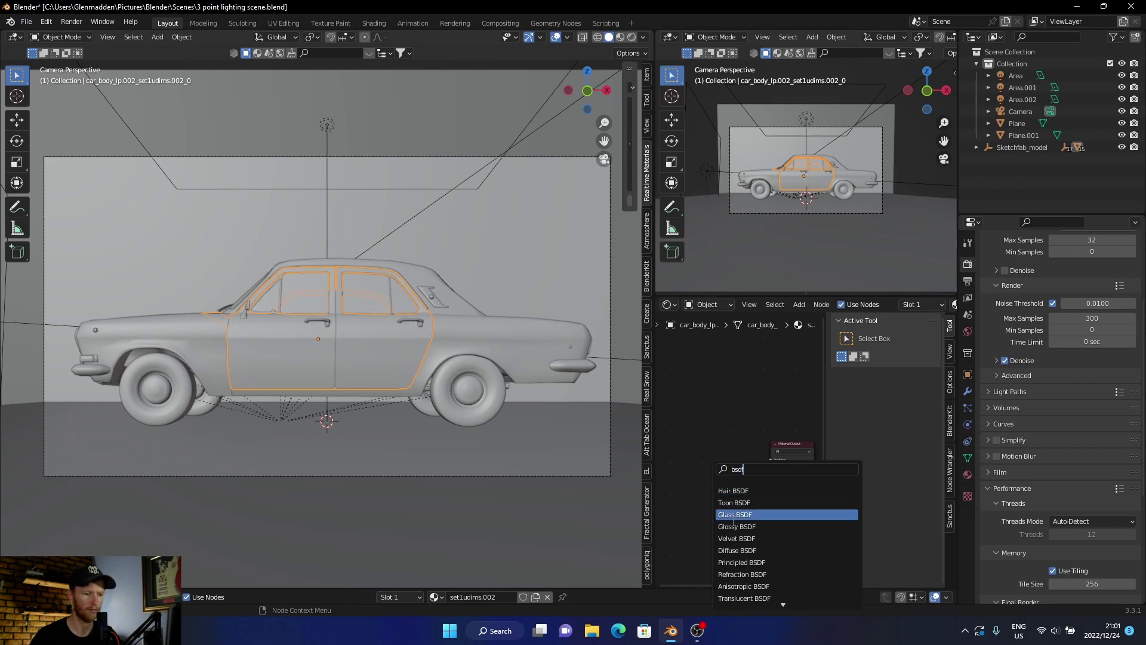
left_click(733, 562)
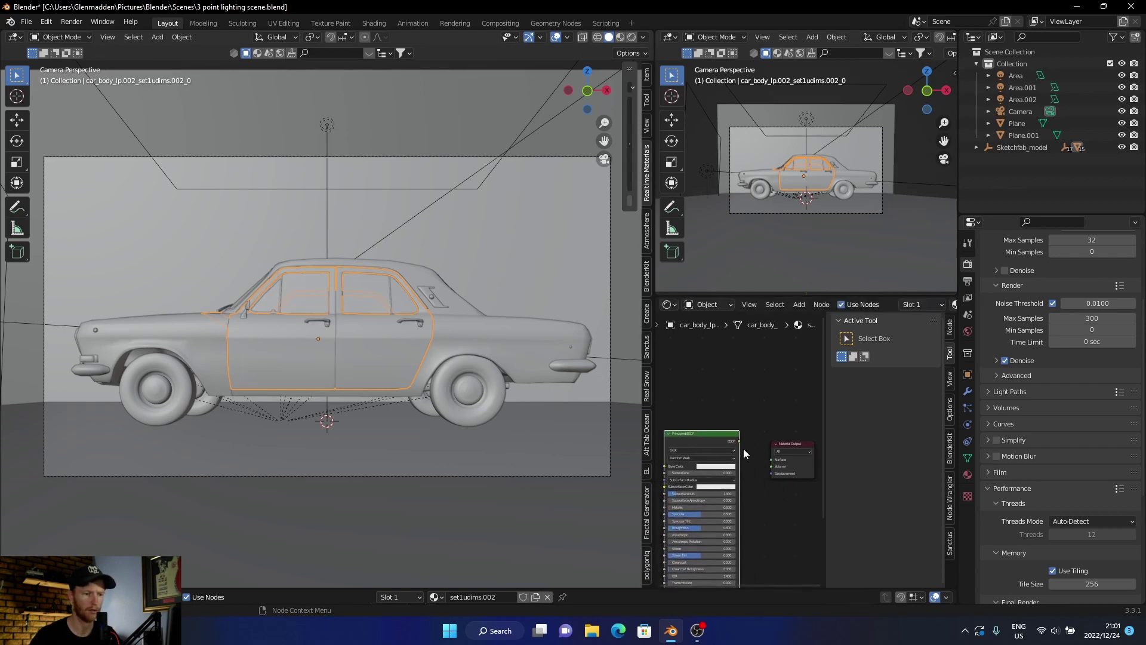
Step: Wire the door's Principled BSDF to the Surface output and set its Base Color to magenta
left_click_drag(739, 442, 771, 459)
left_click(708, 464)
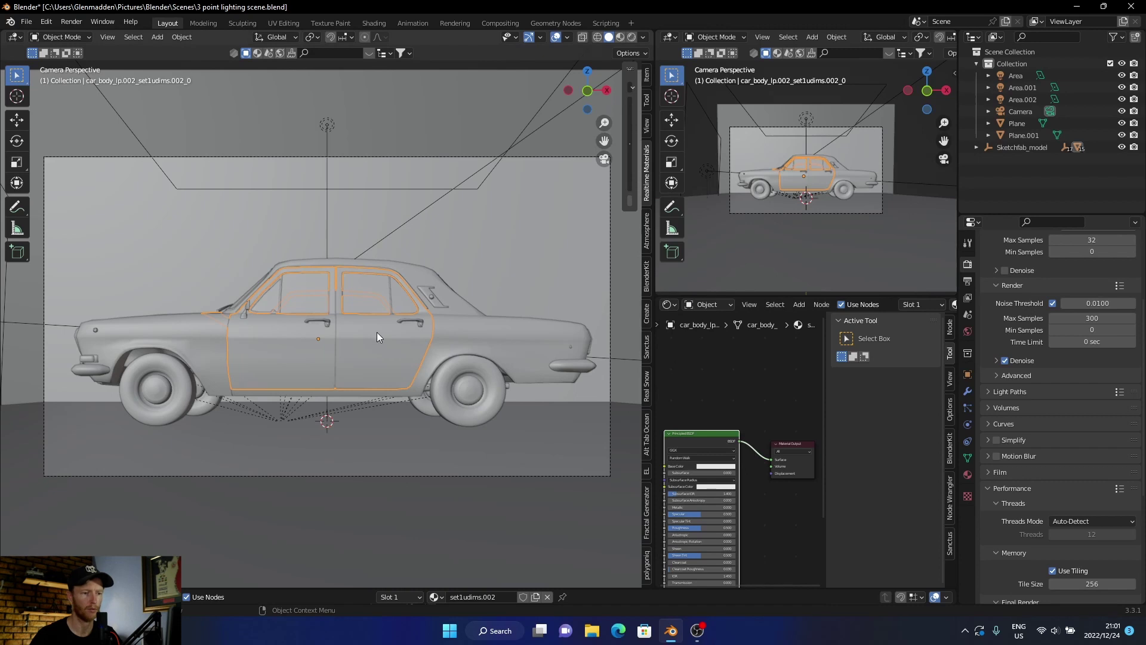
left_click(706, 487)
left_click(708, 467)
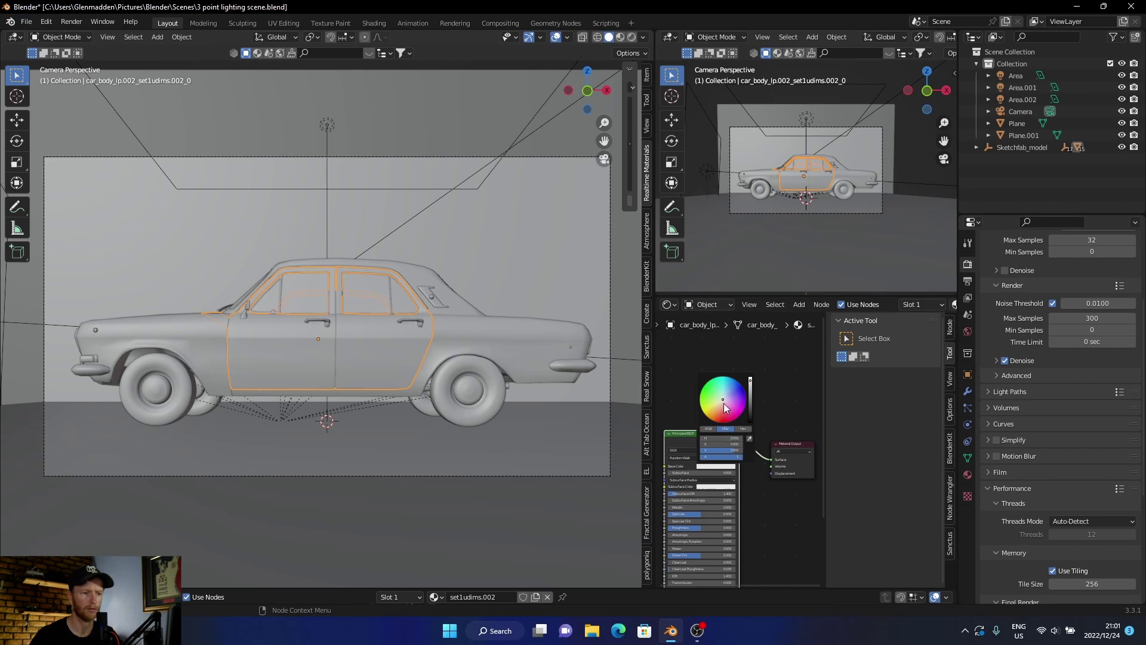
left_click_drag(723, 399, 736, 418)
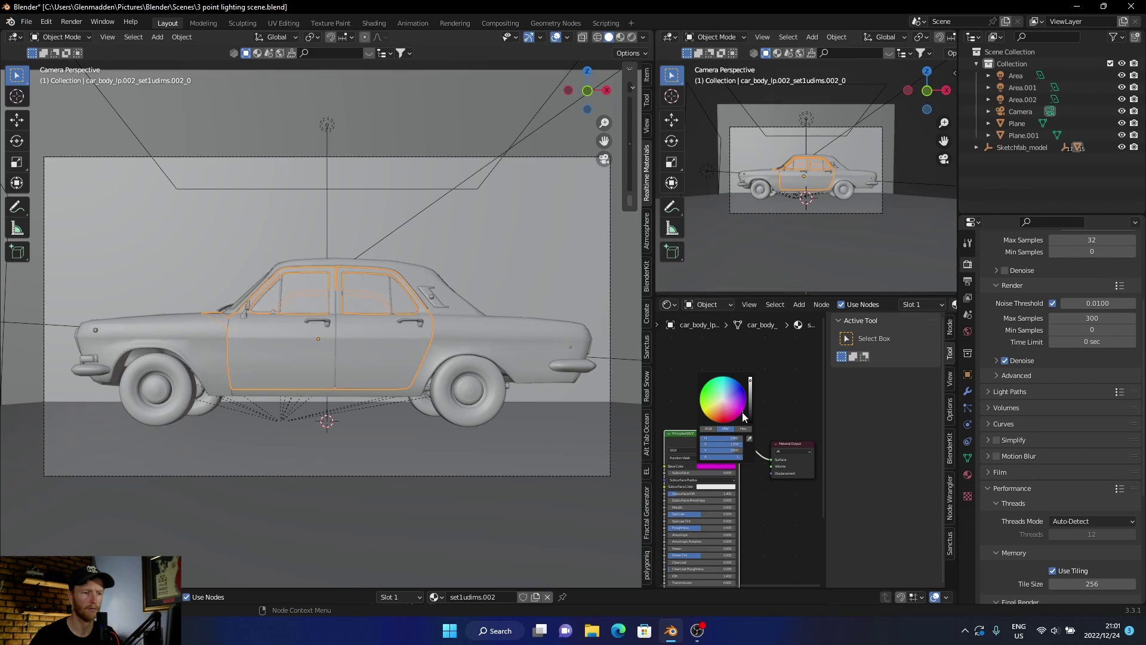
Step: In rendered view, nudge the door section's hue toward the rear pink, then deselect
left_click(631, 38)
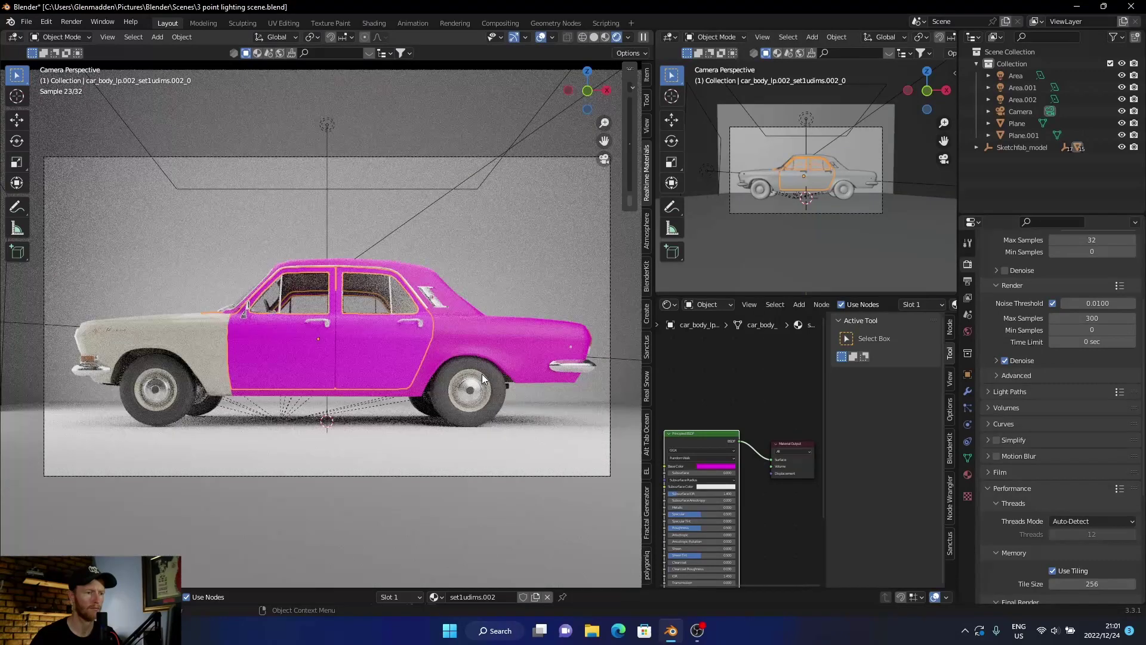
left_click(705, 467)
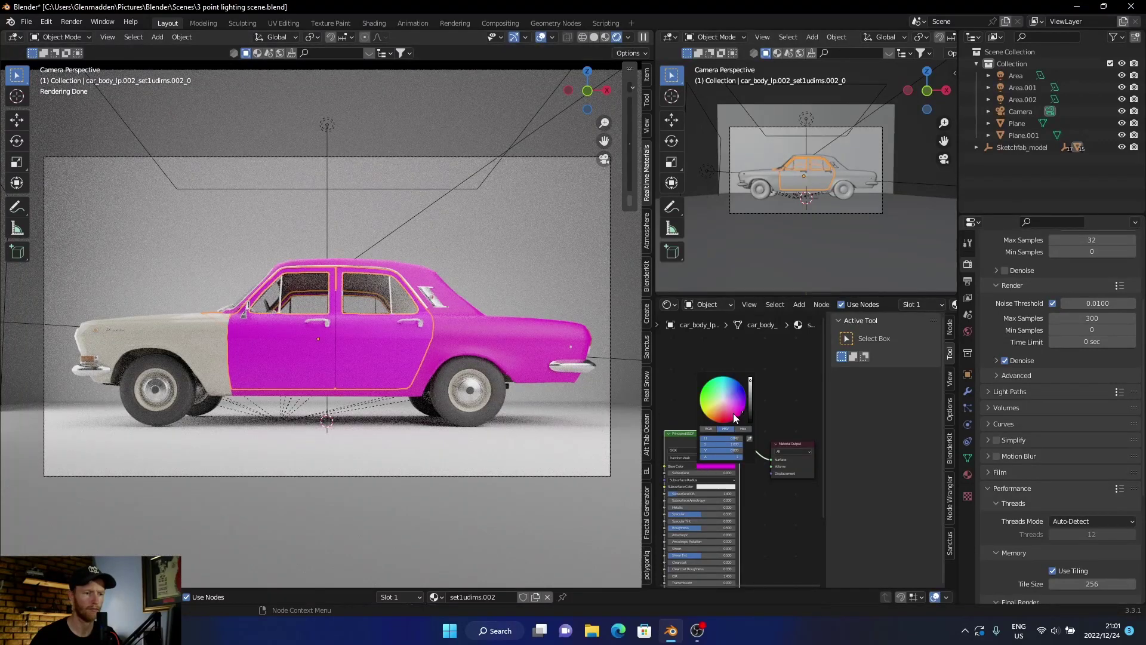
left_click_drag(743, 409, 741, 415)
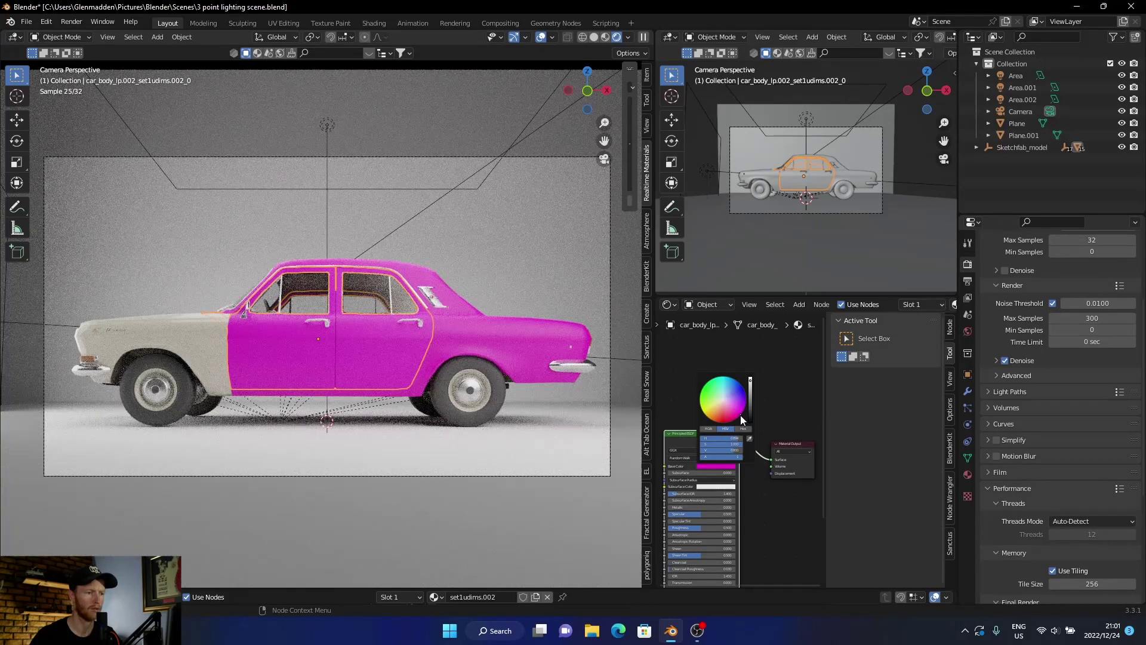
left_click(620, 299)
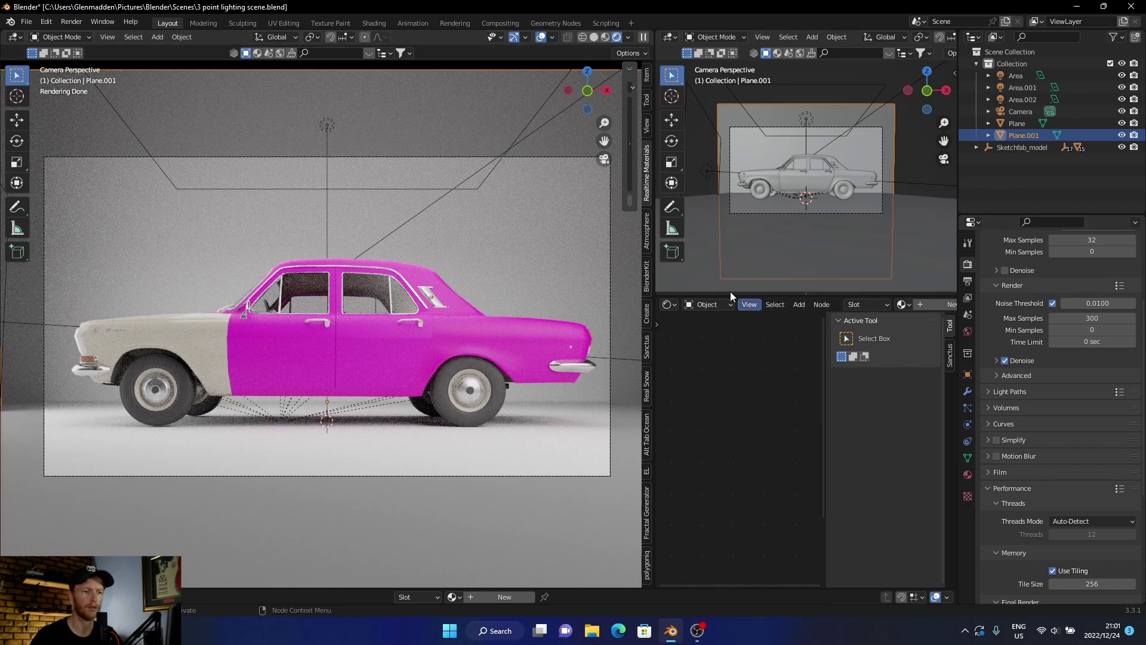
Step: Reselect the door piece, readjust its pink base colour, and check the render
left_click(399, 331)
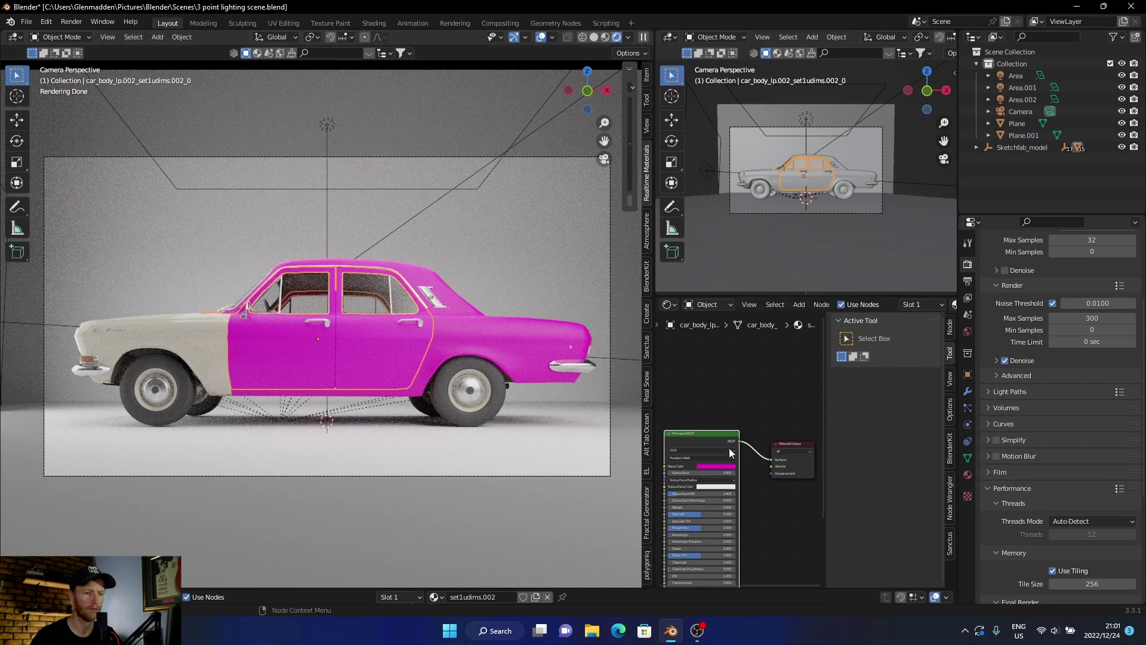
left_click(715, 468)
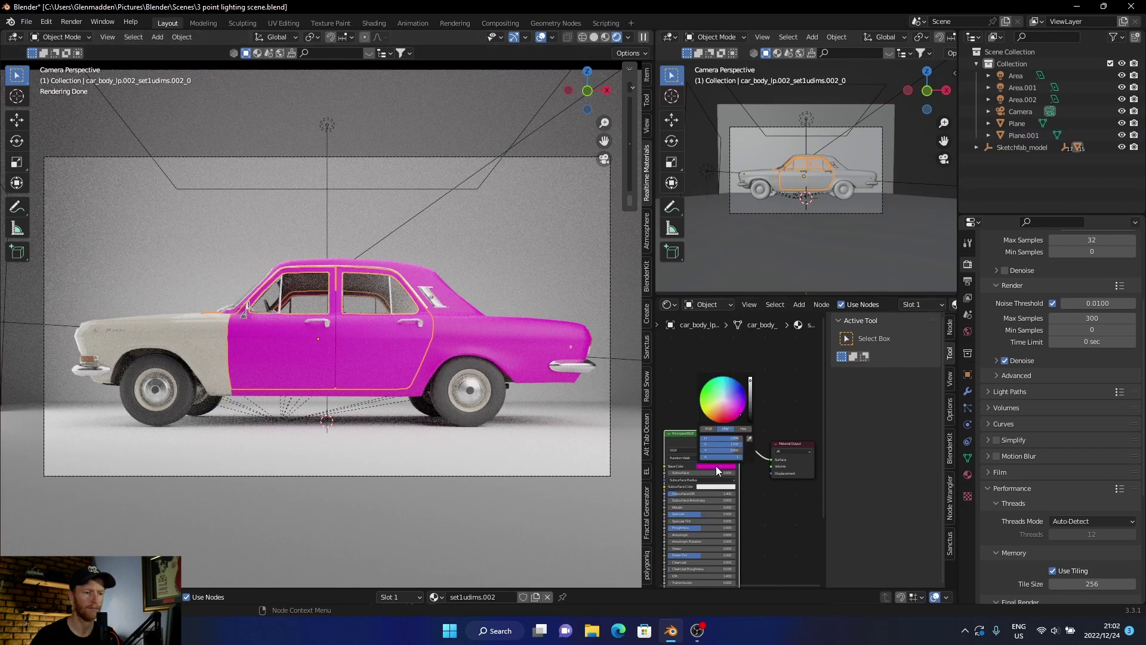
left_click(732, 417)
left_click(771, 404)
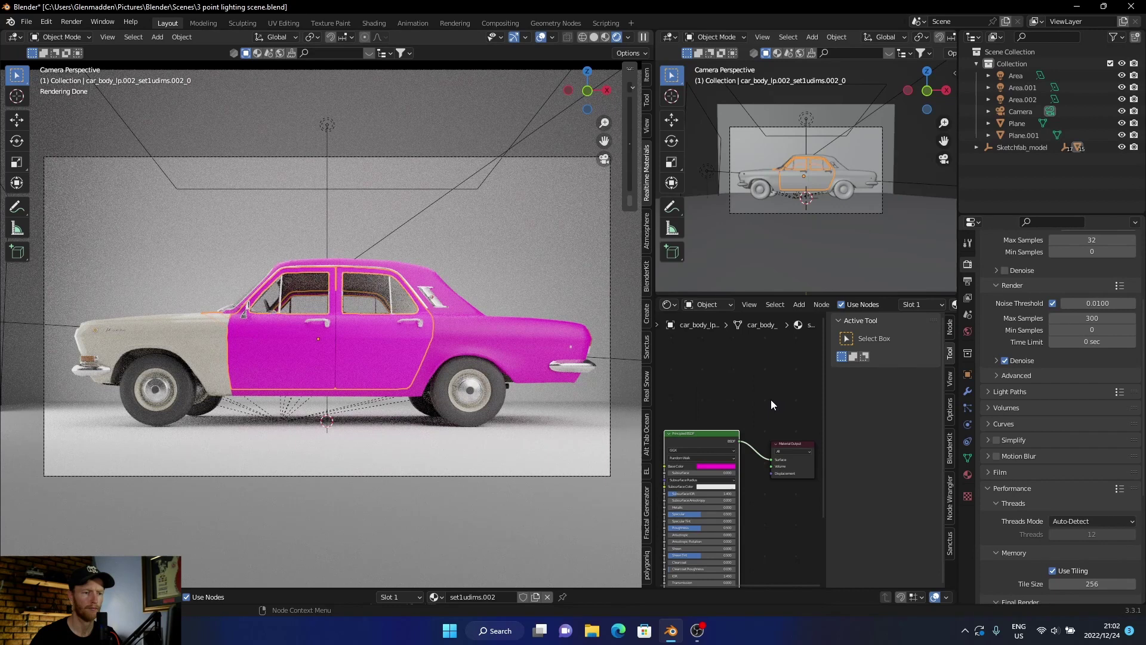
scroll(771, 405, "up", 4)
left_click(695, 481)
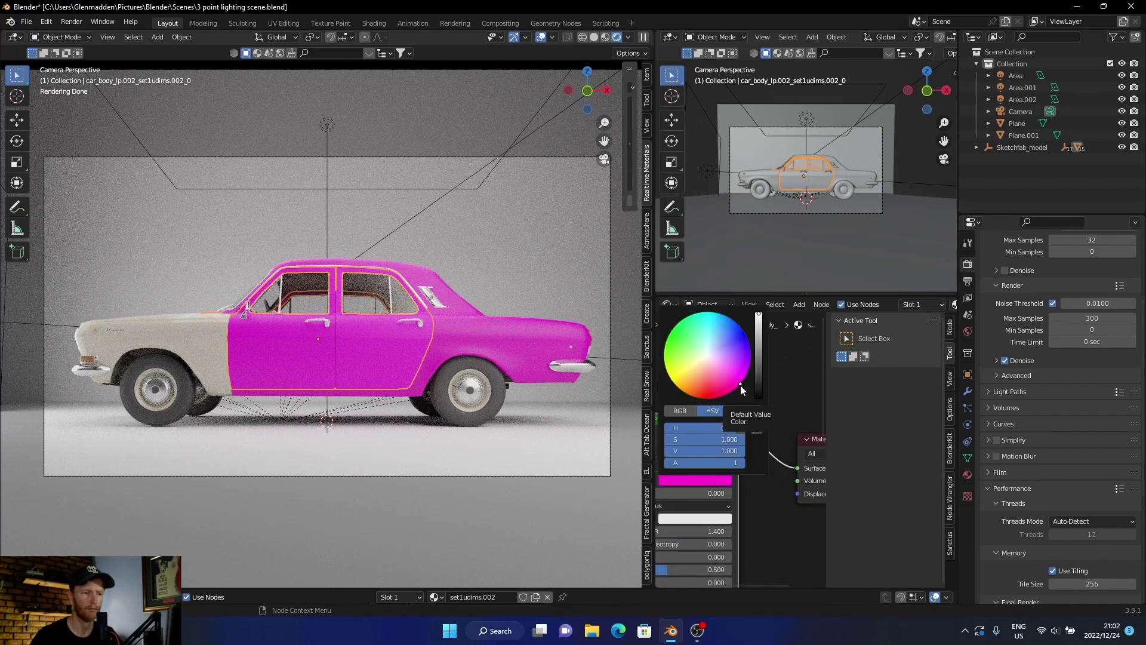
left_click(756, 432)
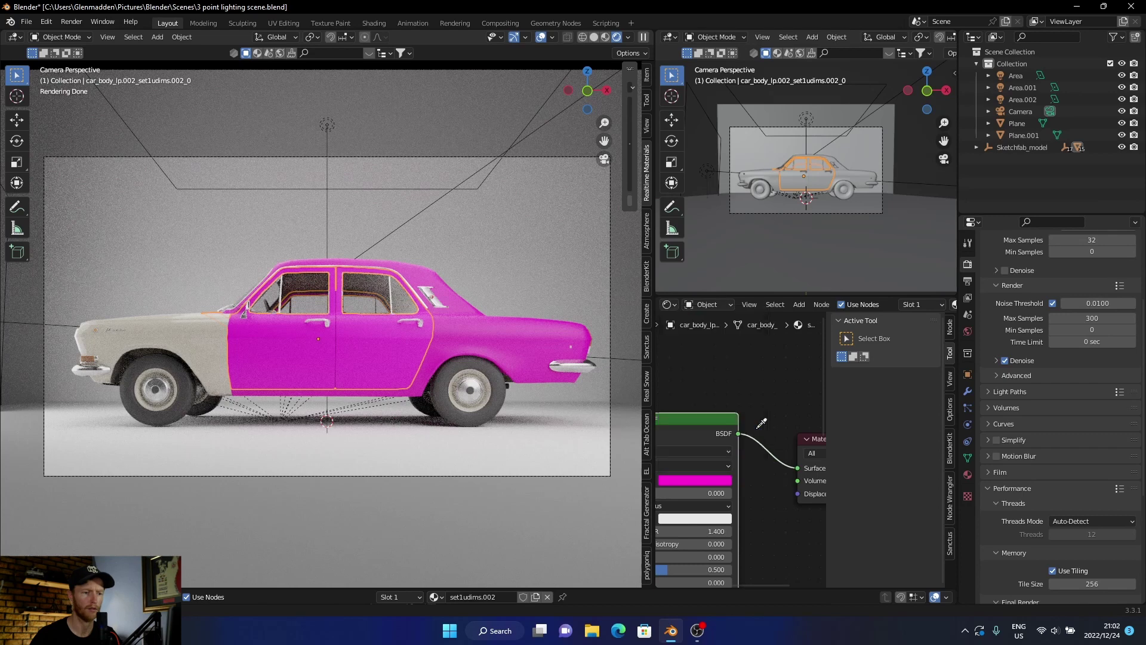
left_click(496, 344)
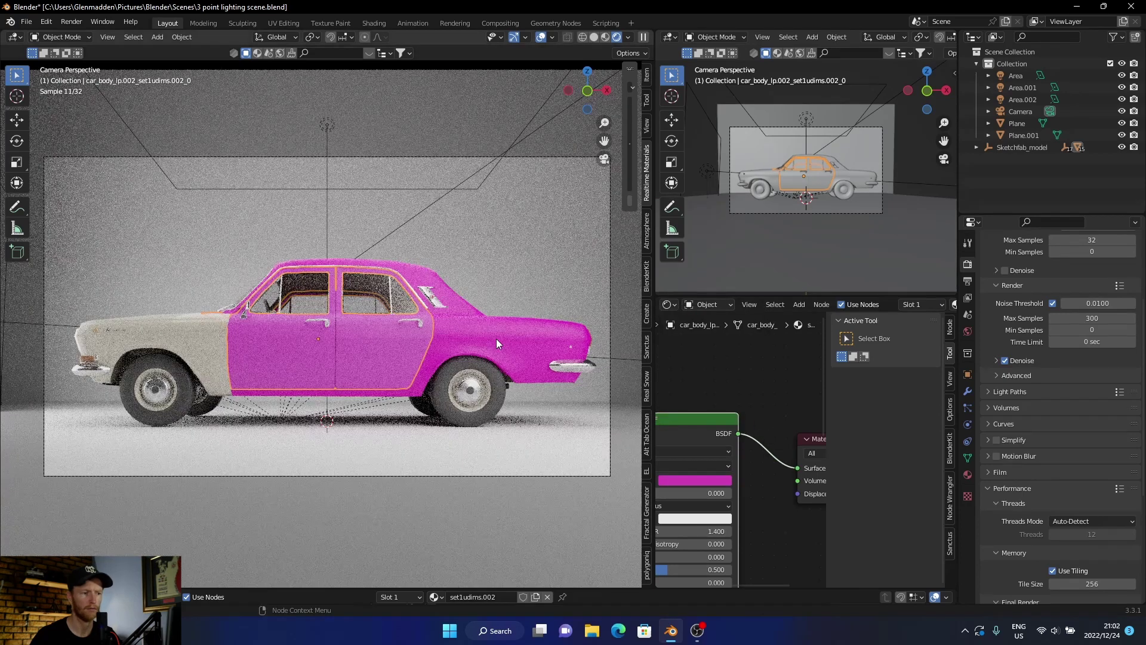
left_click(342, 422)
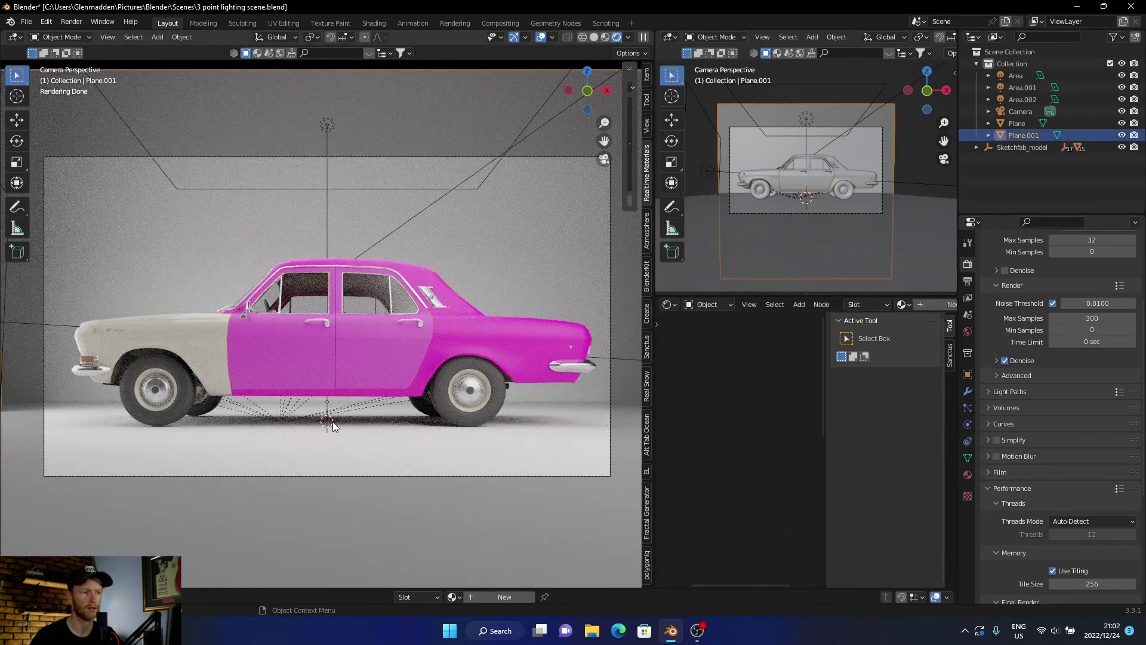
Step: Shift the middle body section to a more saturated magenta and deselect to view it
left_click(372, 342)
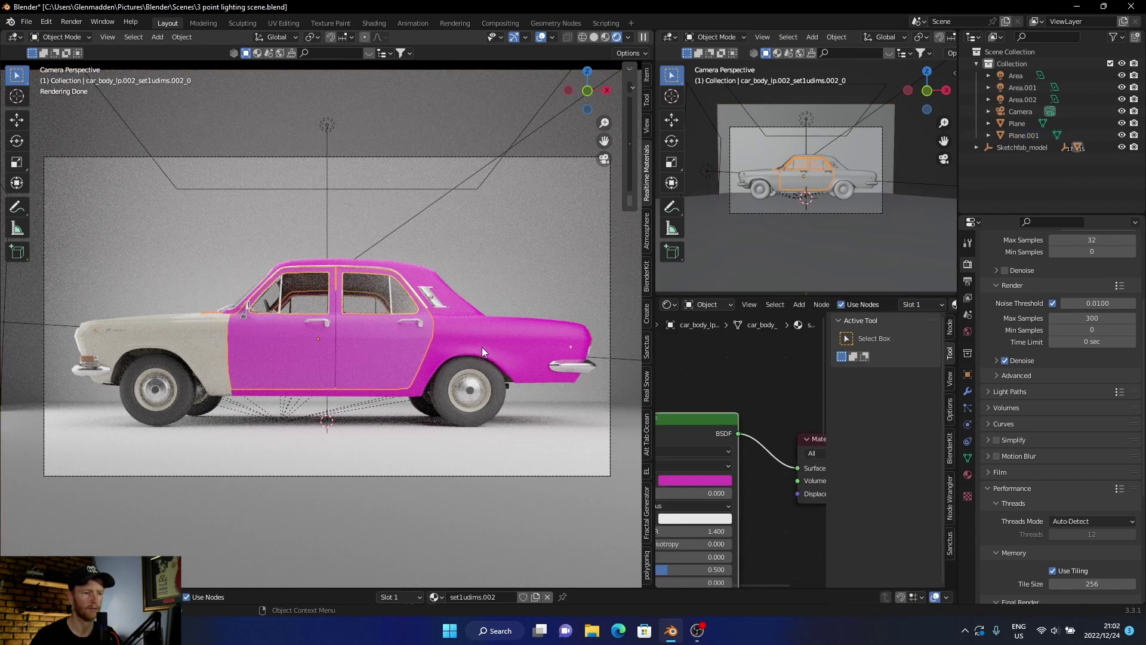
left_click(702, 480)
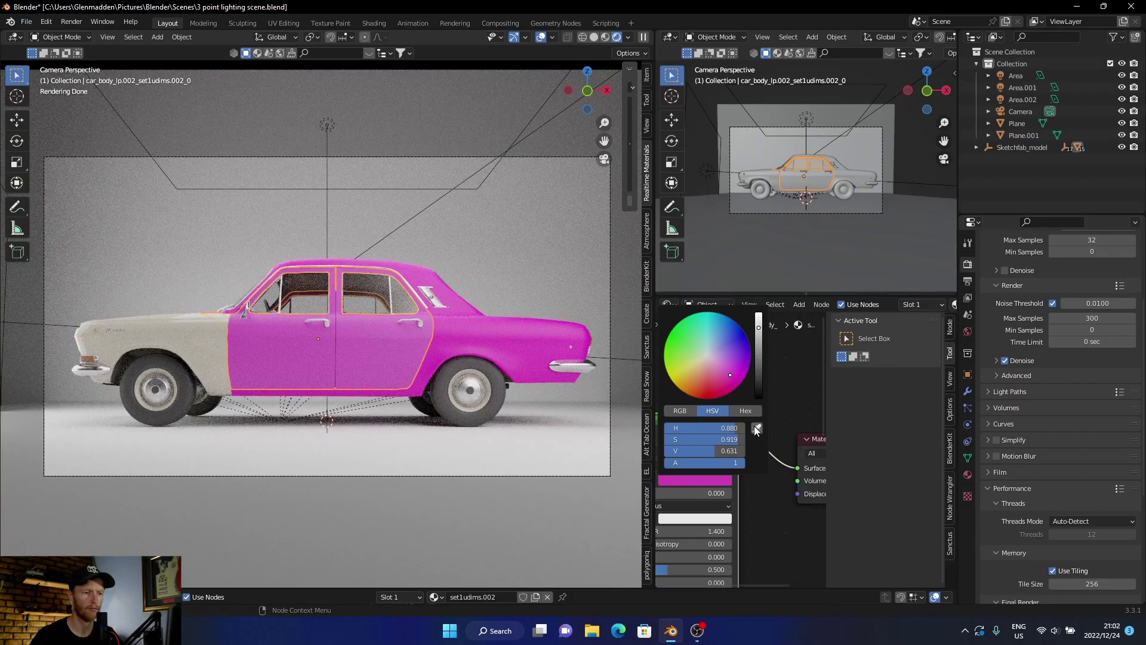
left_click_drag(731, 374, 740, 386)
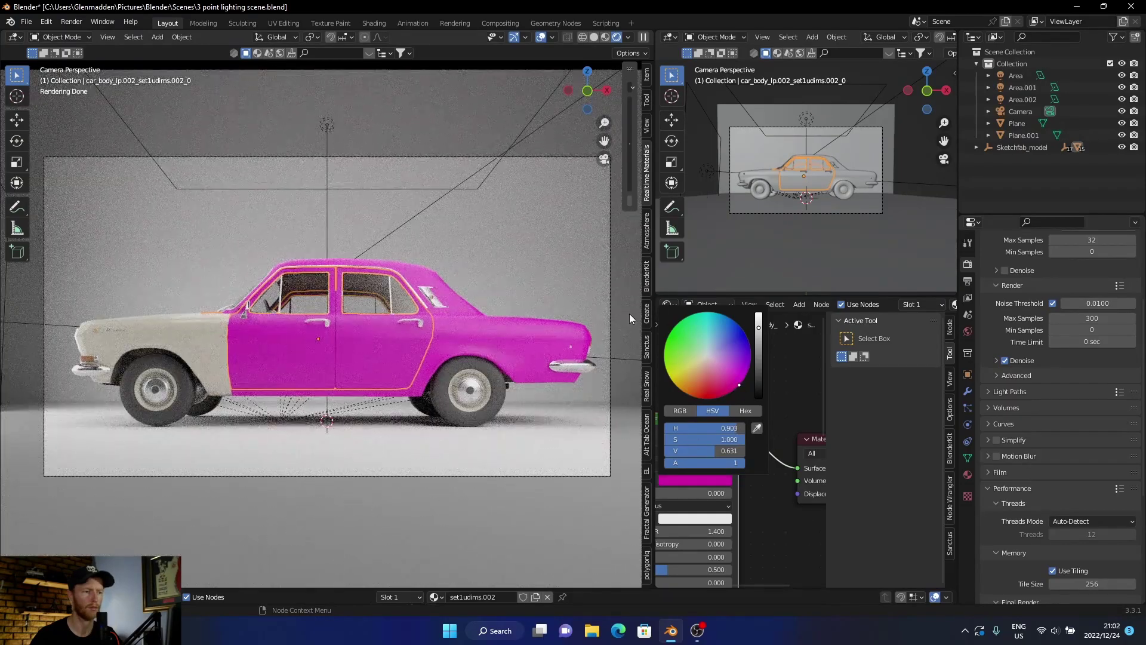
left_click(618, 320)
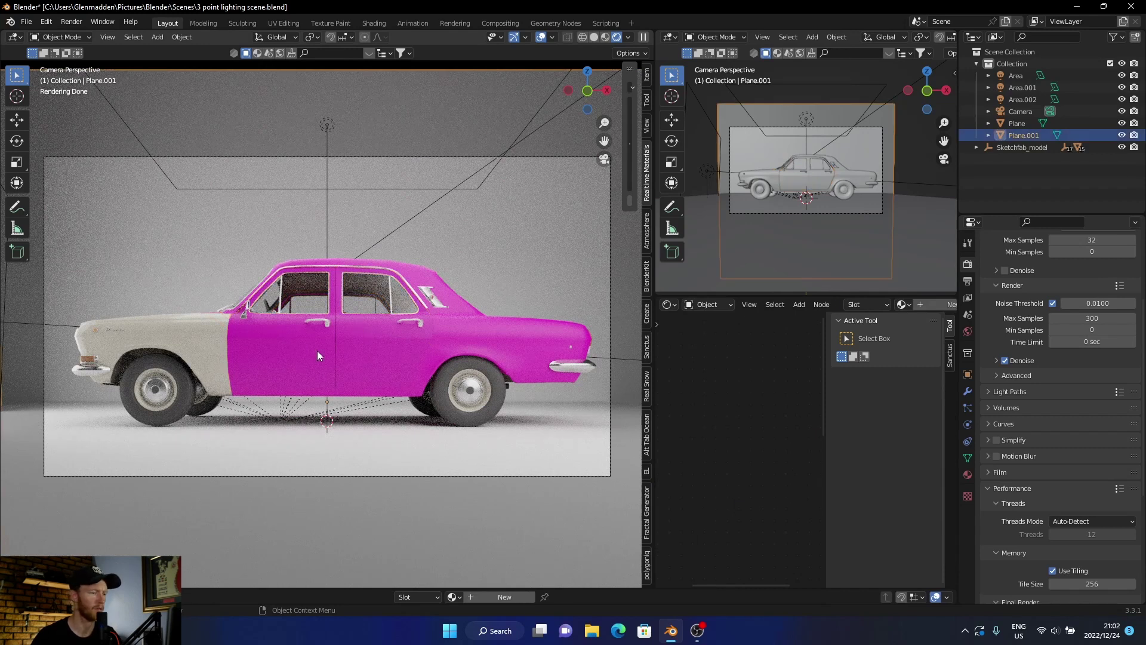
Step: Select the front fender and delete its old material nodes
left_click(161, 334)
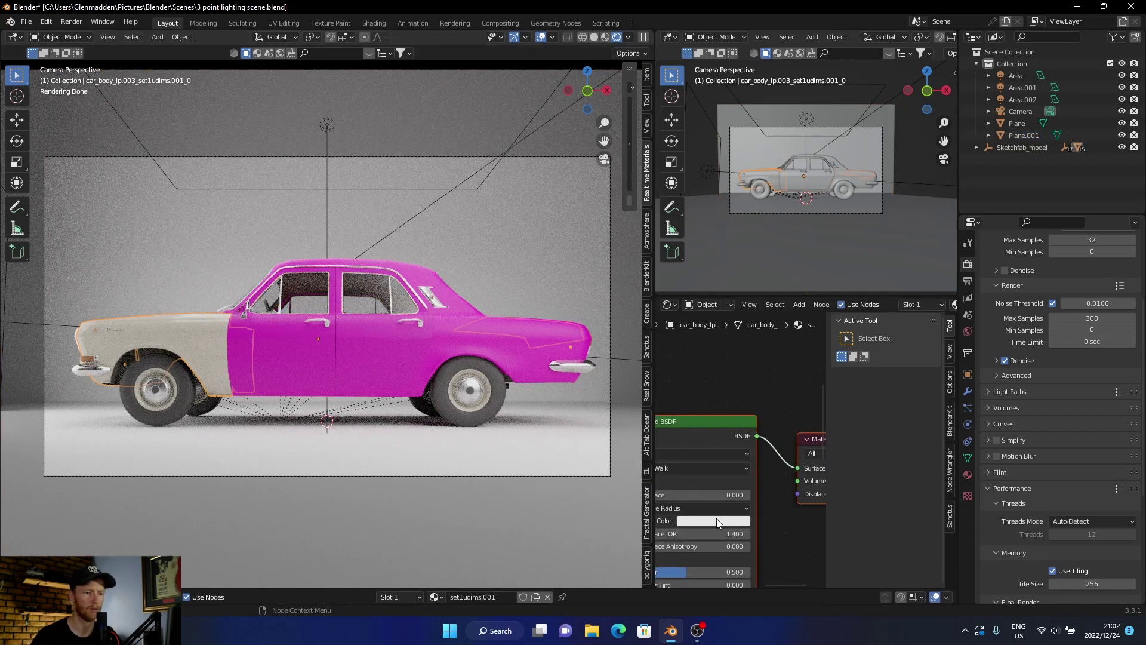
scroll(711, 389, "down", 4)
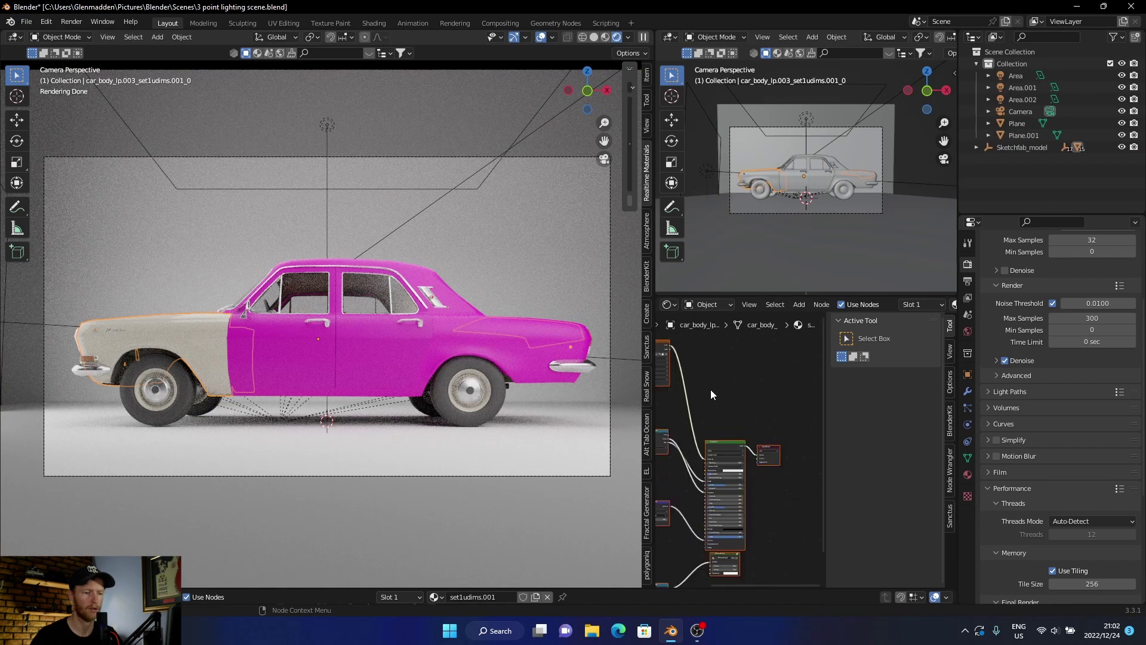
scroll(710, 389, "down", 2)
scroll(708, 390, "down", 2)
left_click(708, 390)
left_click_drag(684, 401, 734, 519)
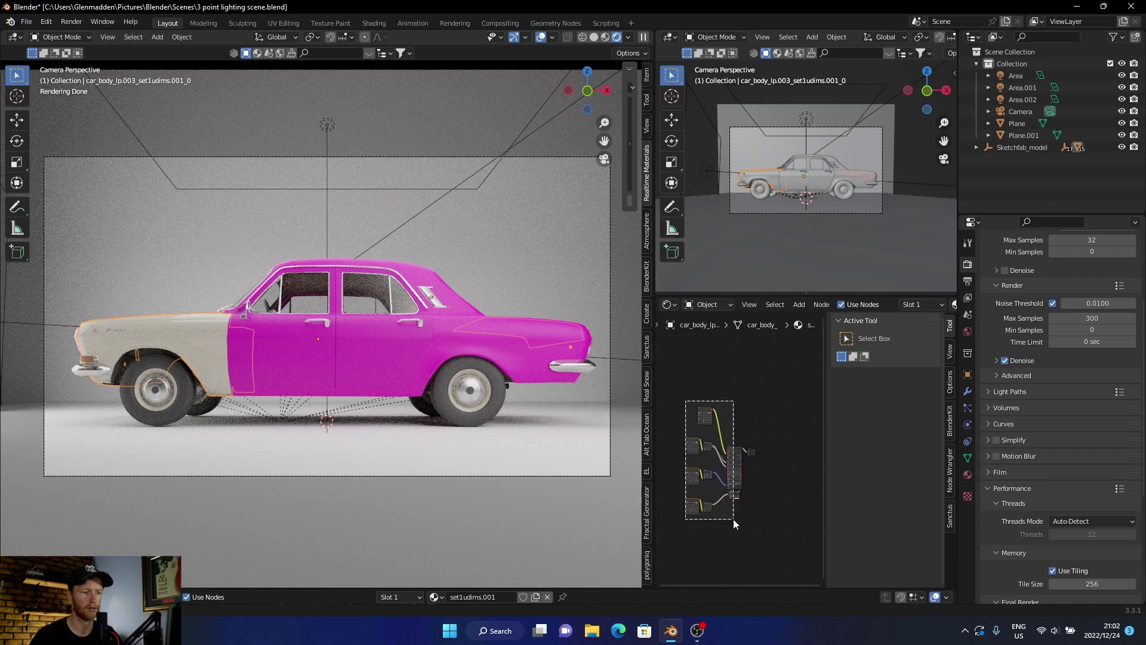
key("x")
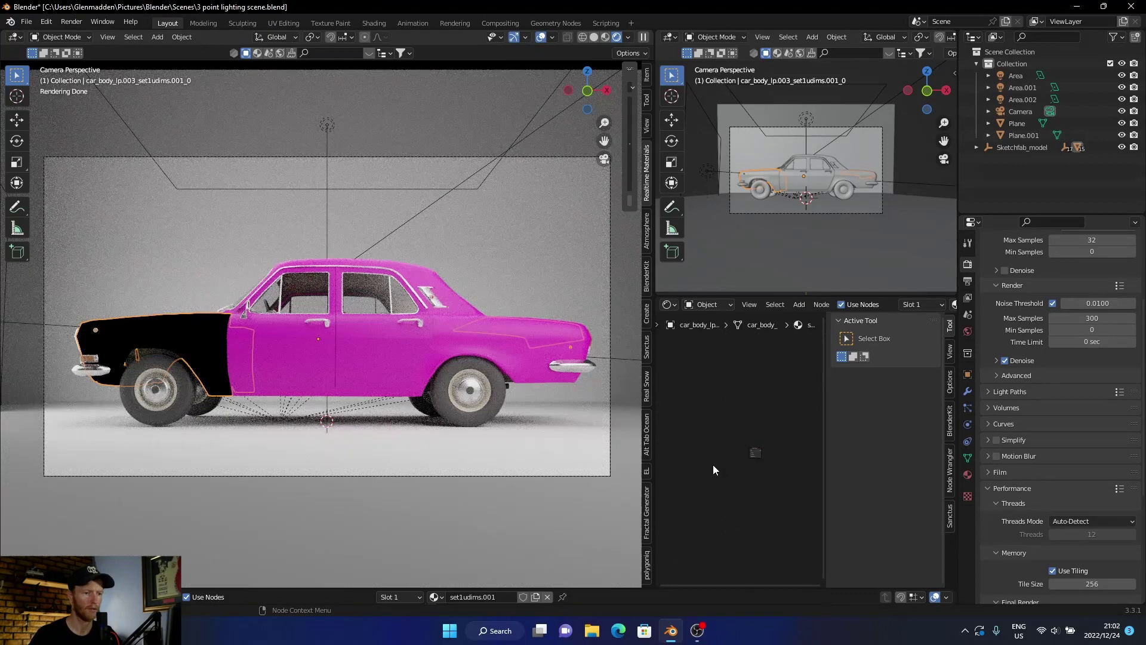
scroll(713, 470, "up", 2)
scroll(713, 469, "up", 2)
Step: Add a Principled BSDF, link it to the output Surface, and give it the body's magenta
key("shift+a")
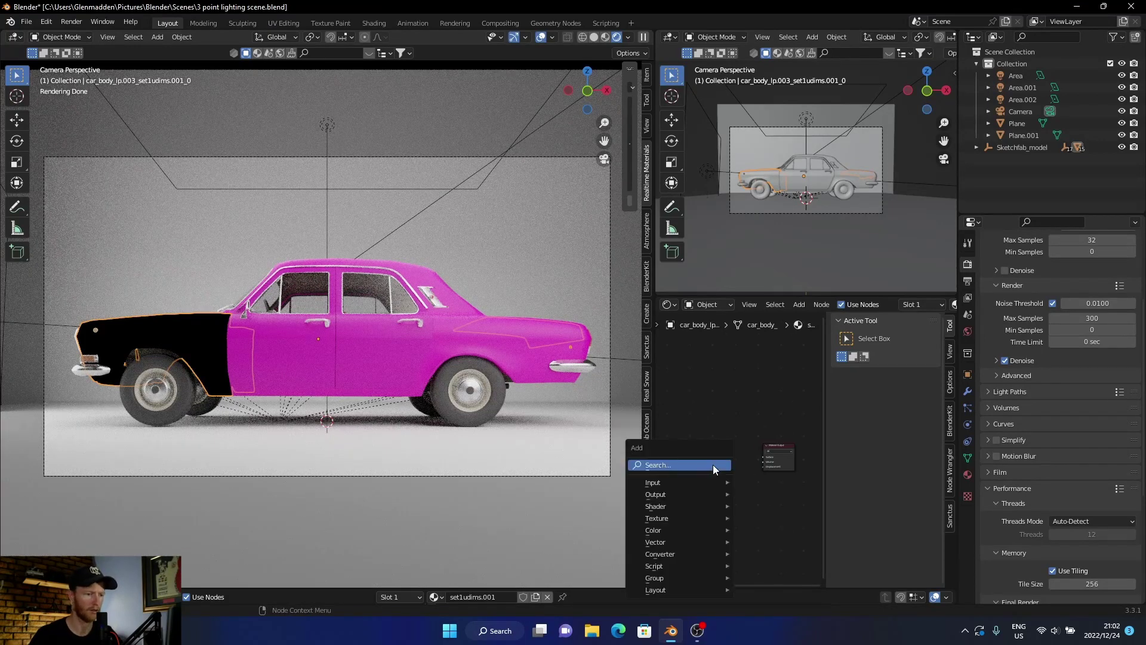
left_click(713, 465)
type("bsd")
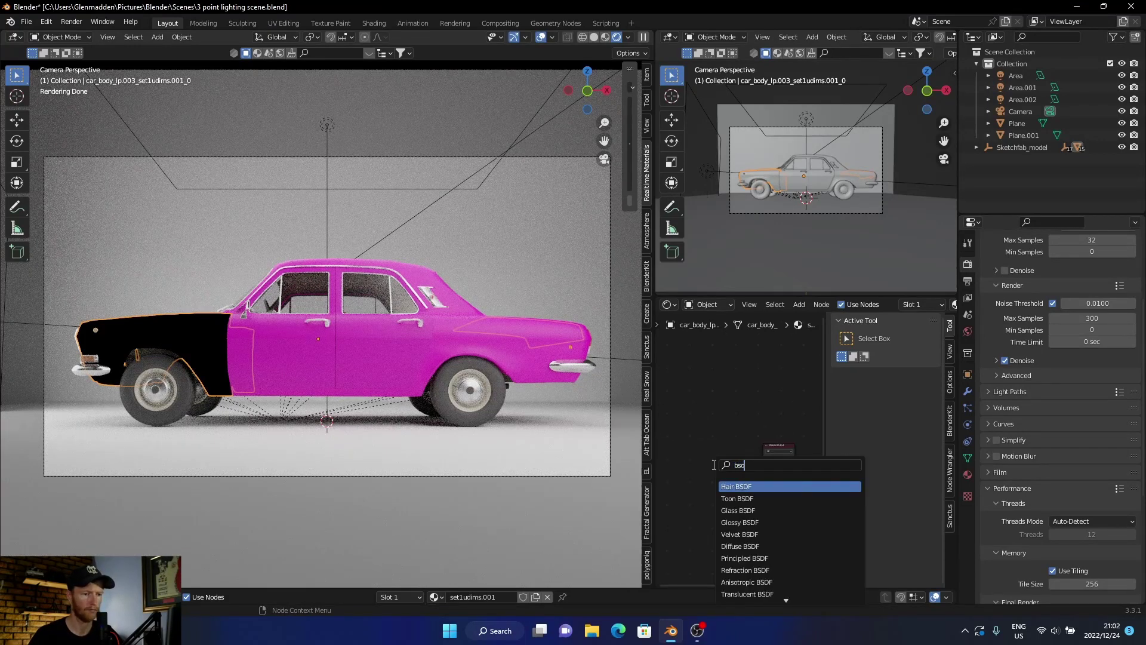
left_click(735, 557)
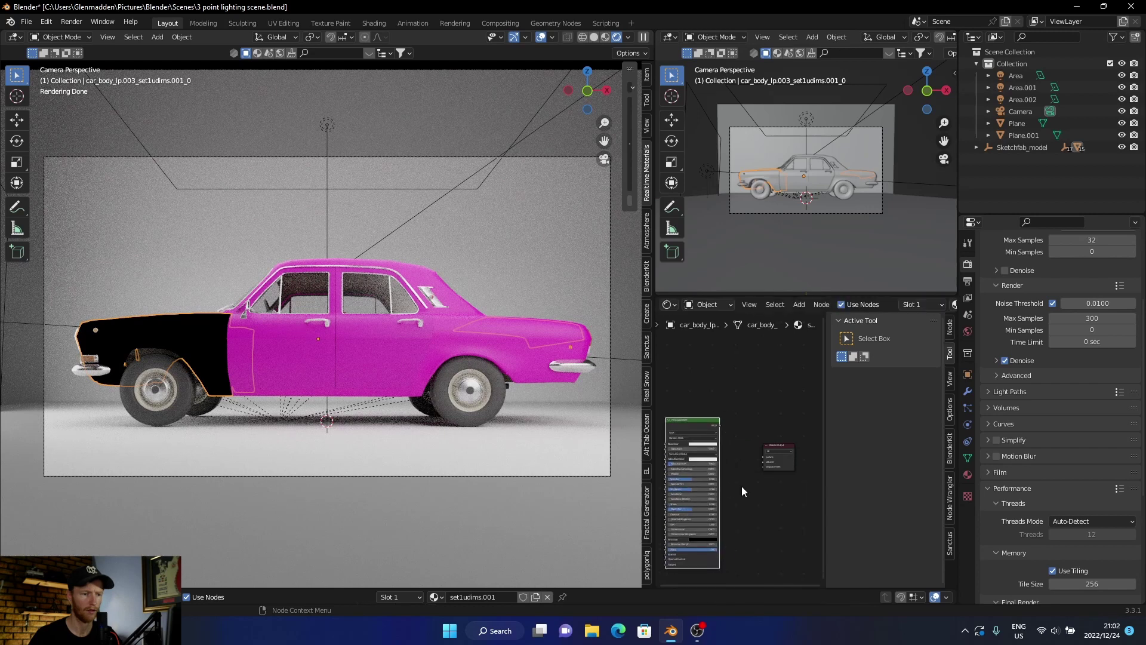
scroll(737, 473, "up", 2)
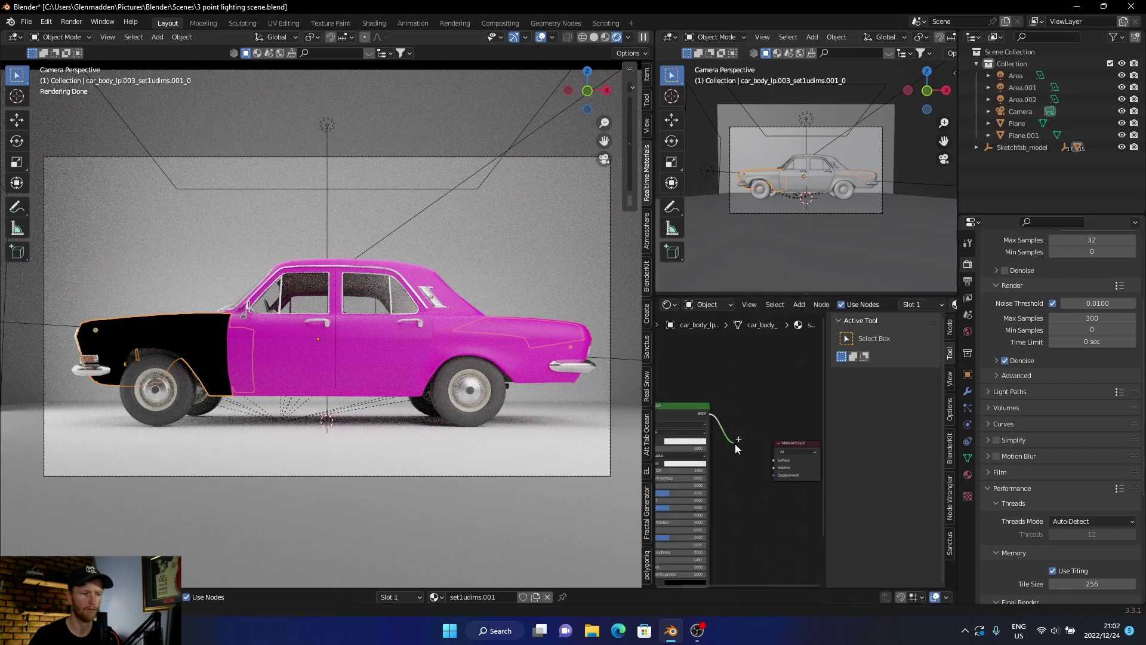
left_click_drag(710, 415, 775, 459)
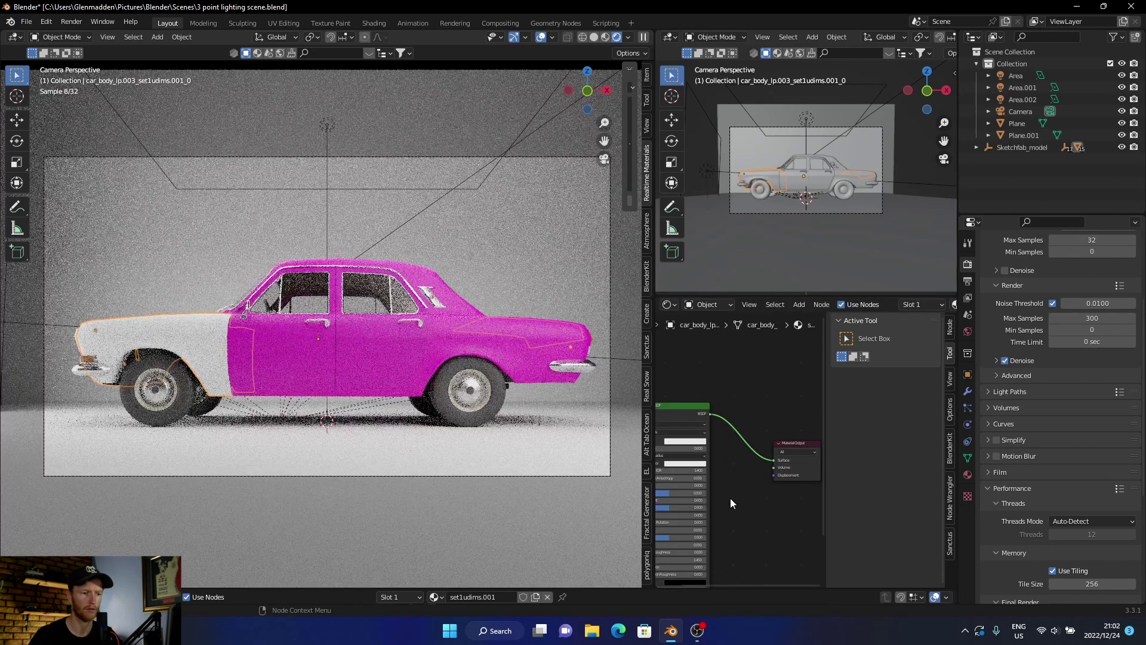
left_click(443, 335)
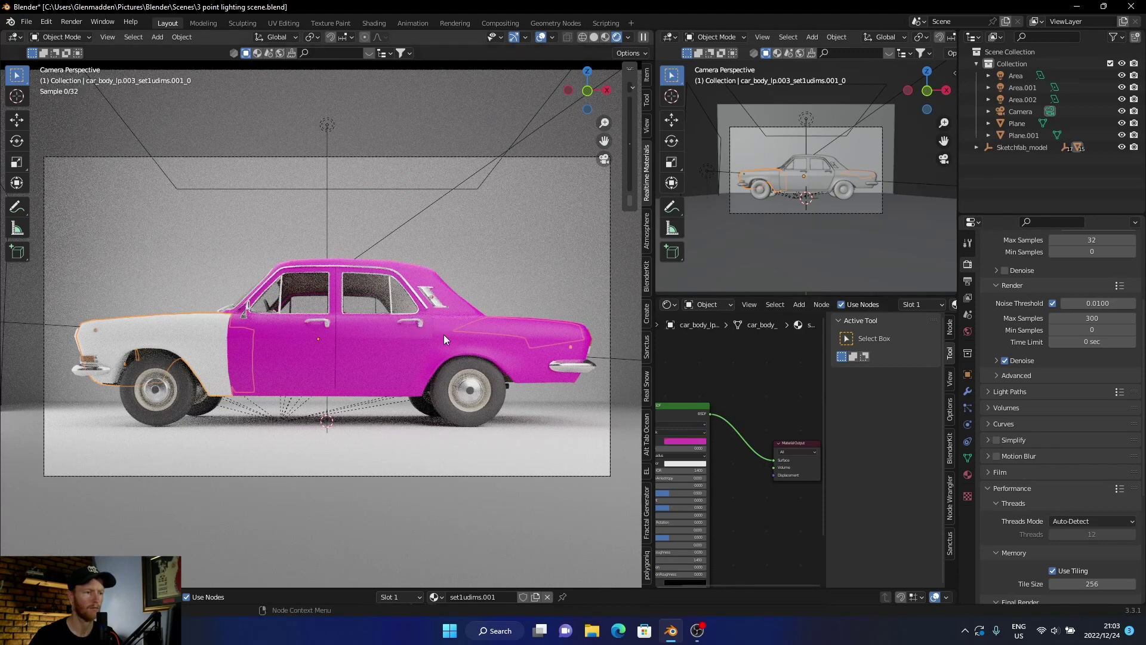
Step: Orbit to a side view of the magenta doors and fender, deselecting the planes
left_click(614, 304)
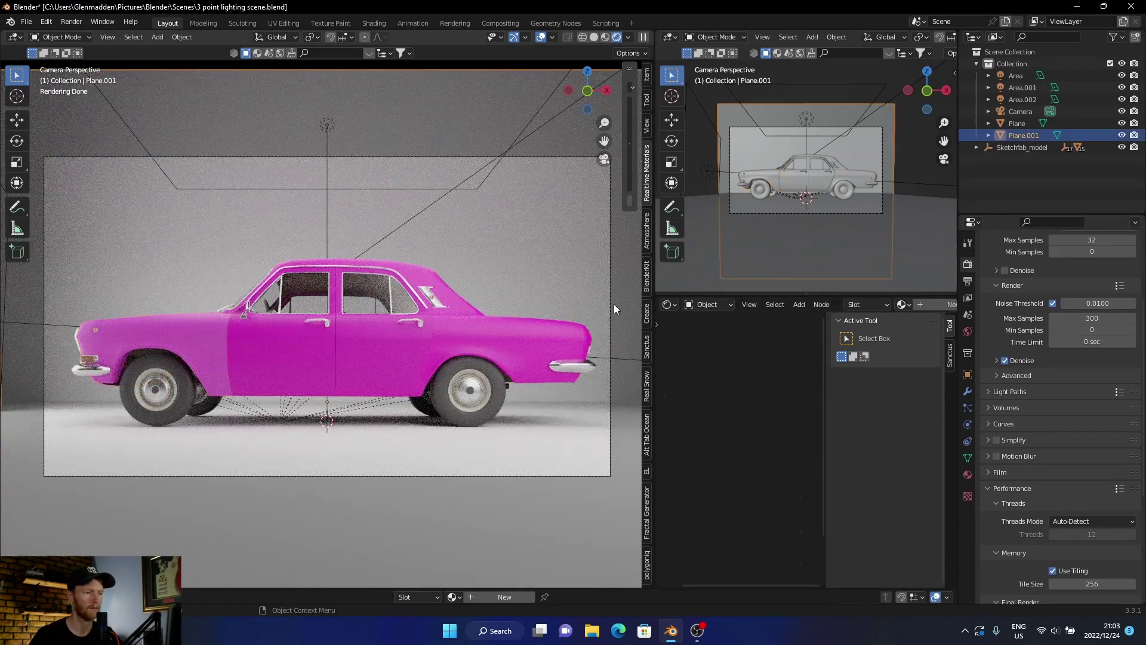
mouse_move(223, 354)
middle_mouse_down()
mouse_move(450, 344)
mouse_move(427, 354)
middle_mouse_up()
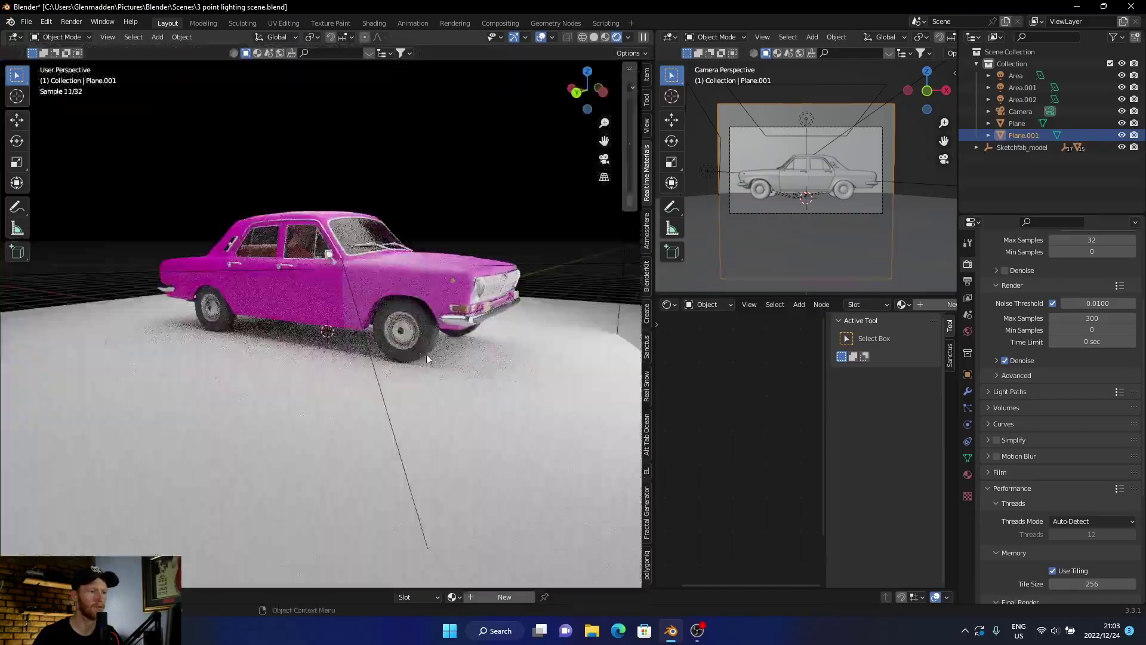
scroll(427, 354, "up", 5)
scroll(409, 344, "up", 2)
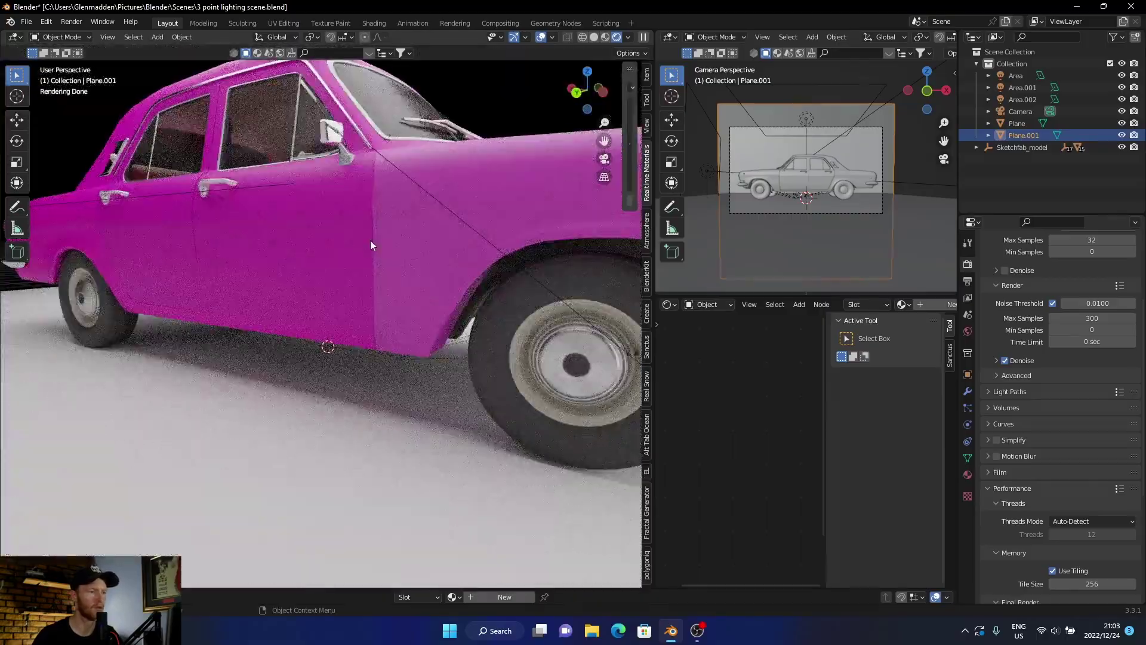
mouse_move(391, 271)
middle_mouse_down()
mouse_move(302, 294)
mouse_move(202, 295)
middle_mouse_up()
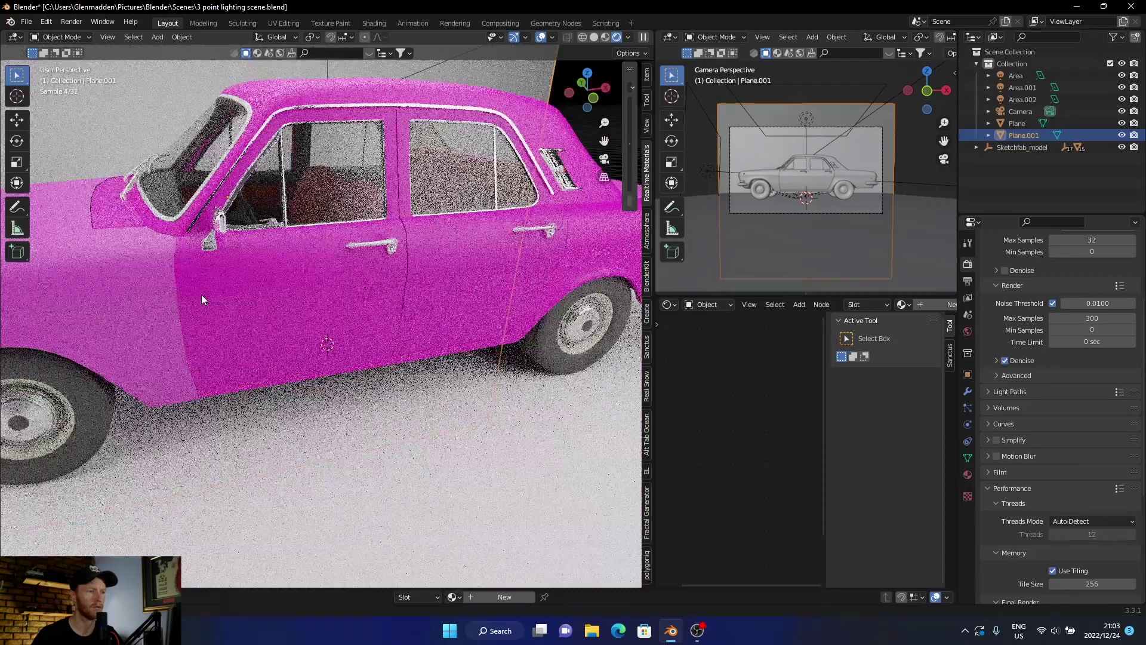
left_click(587, 124)
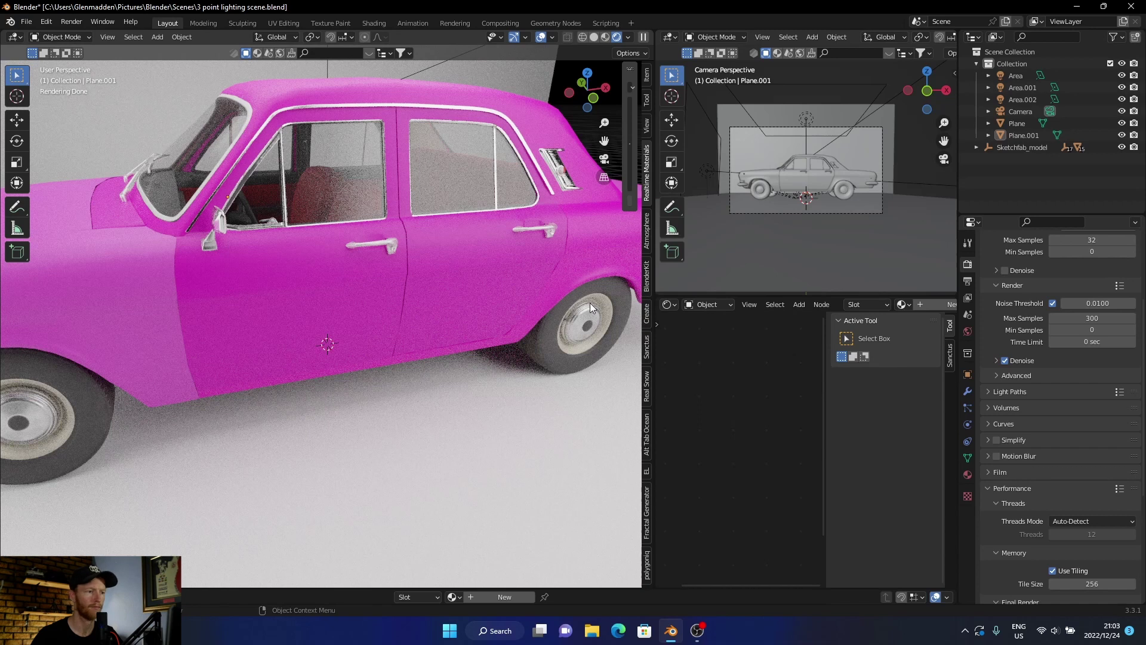
Step: Change the door section's Base Color hex from D000A3 to FF00C8, verify it, then deselect
left_click(458, 285)
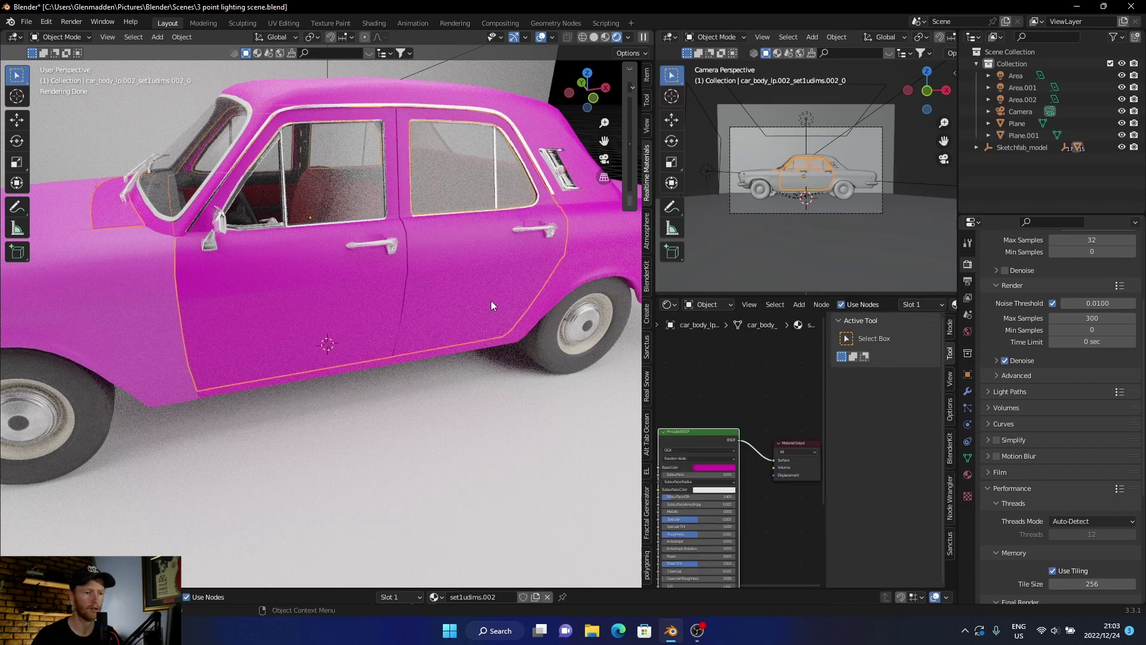
left_click(706, 466)
left_click(742, 428)
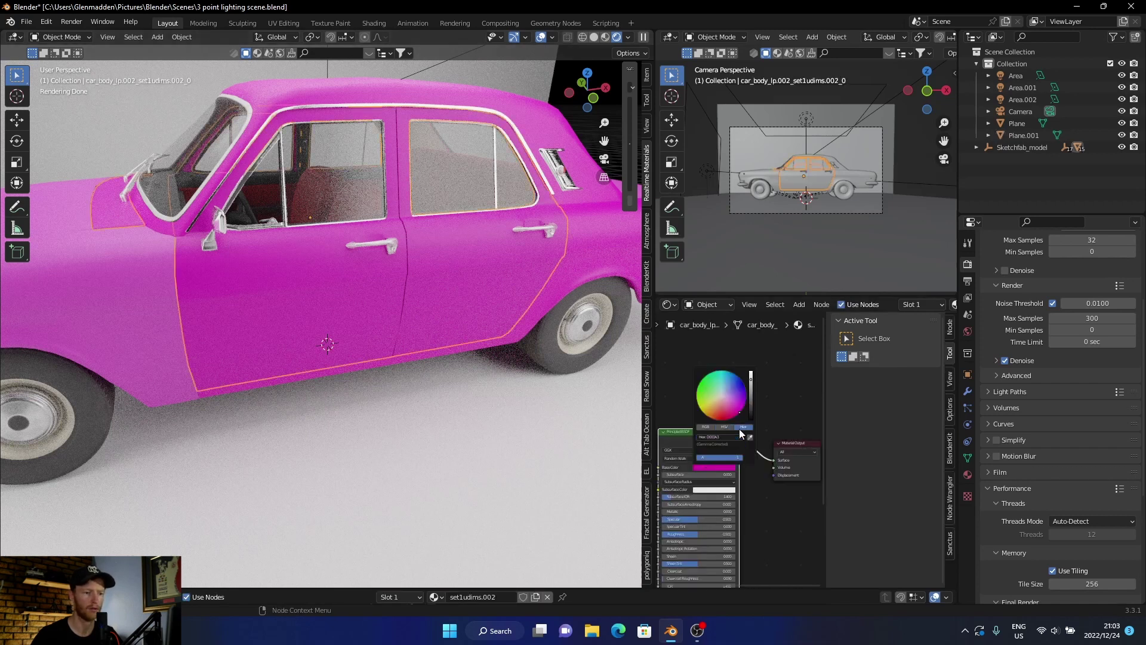
scroll(712, 469, "up", 2)
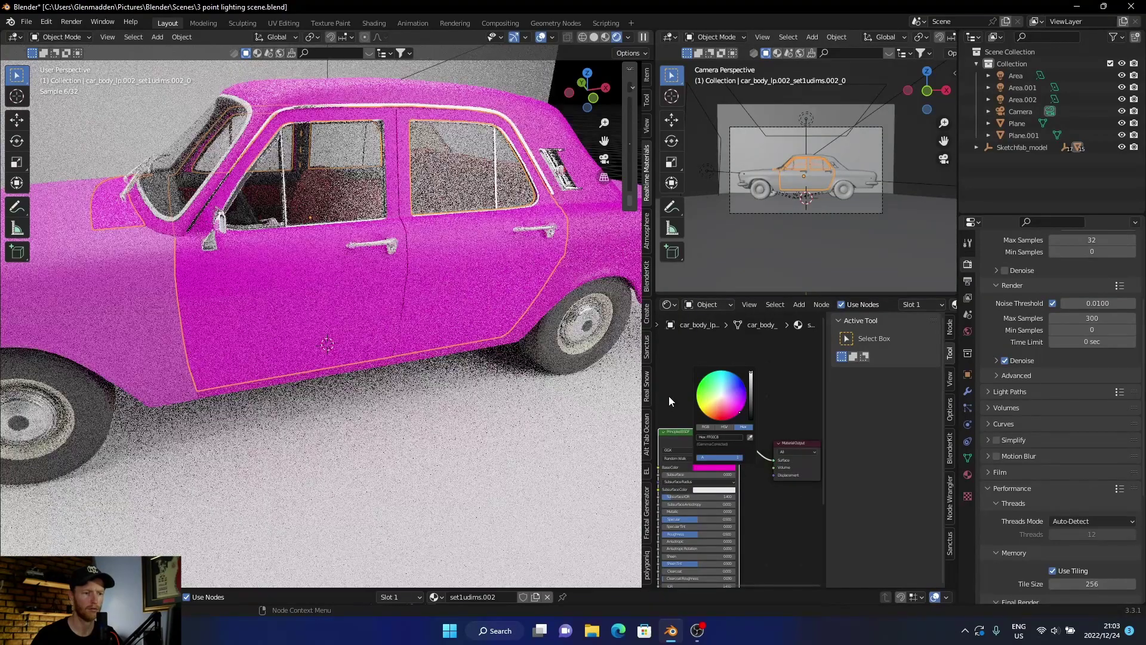
left_click(669, 396)
scroll(717, 453, "up", 2)
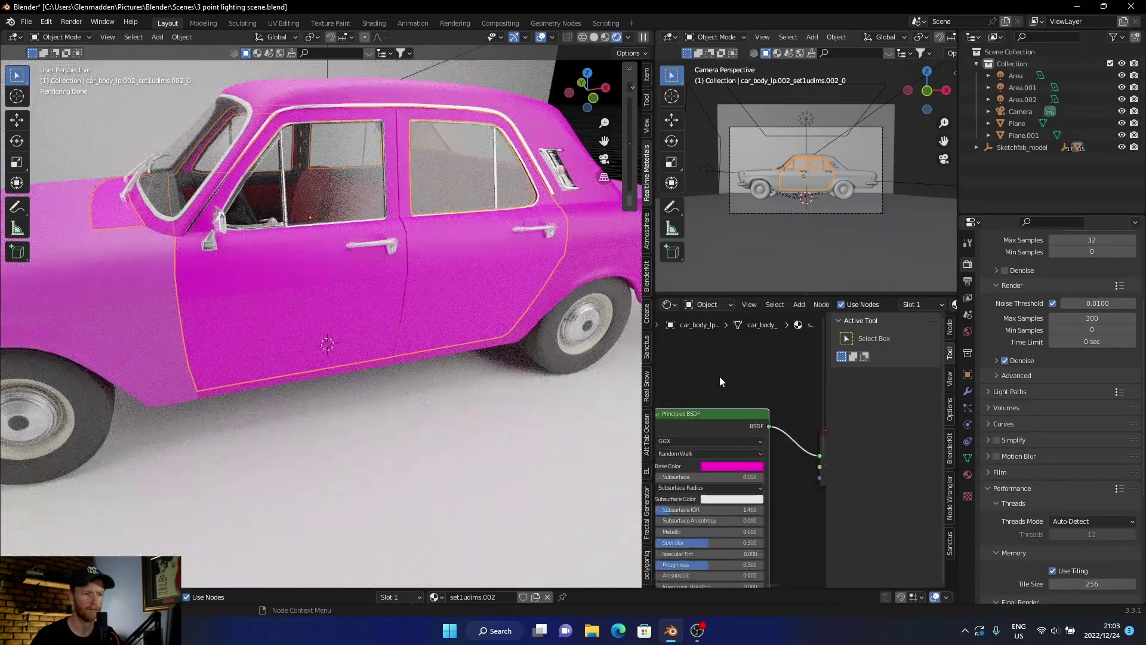
left_click(736, 464)
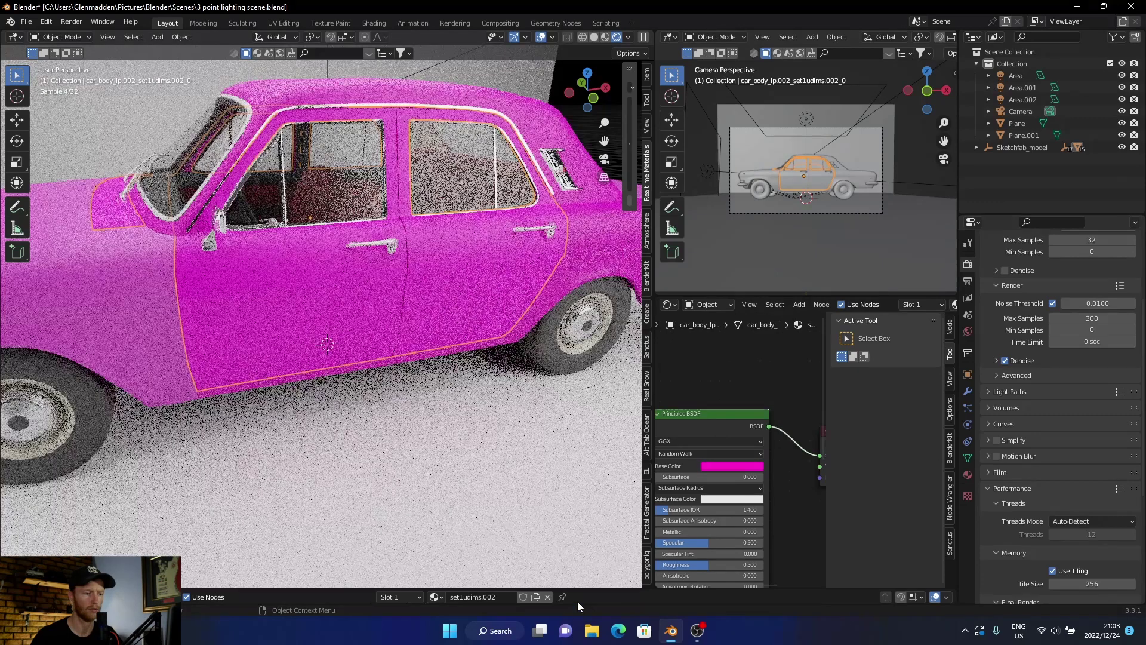
left_click(717, 467)
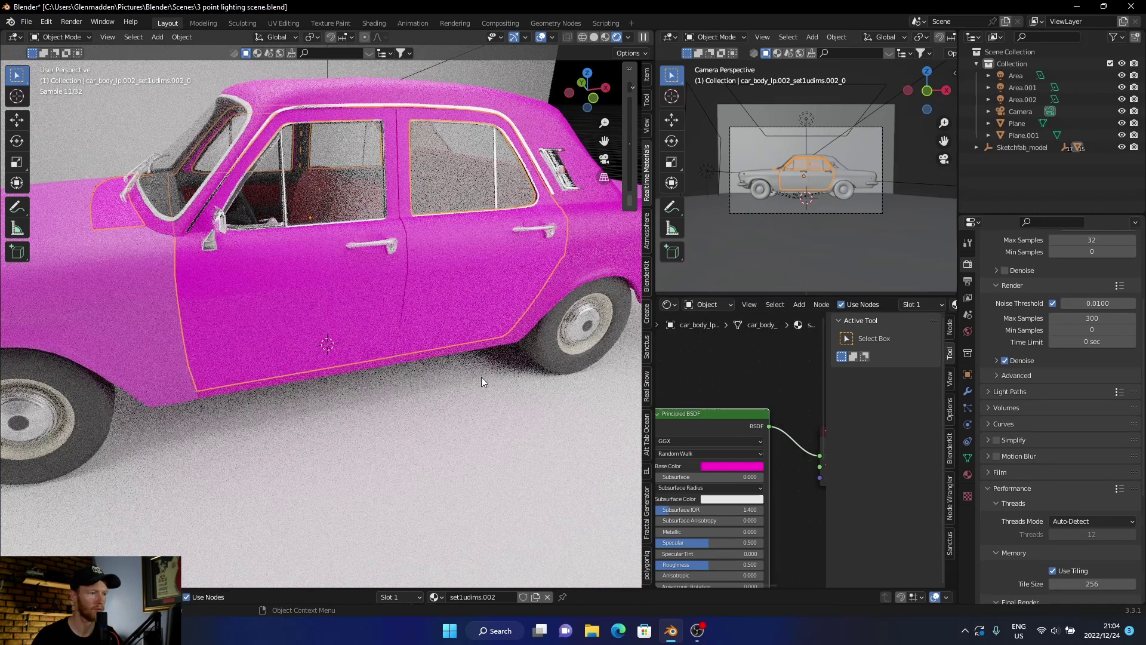
left_click(579, 120)
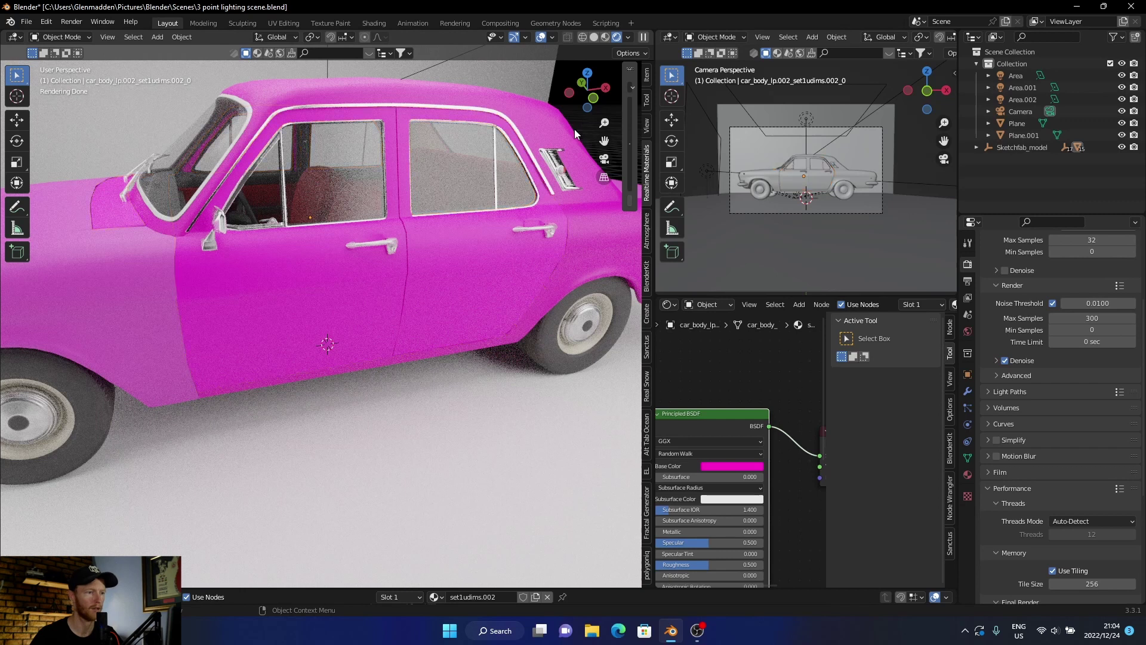